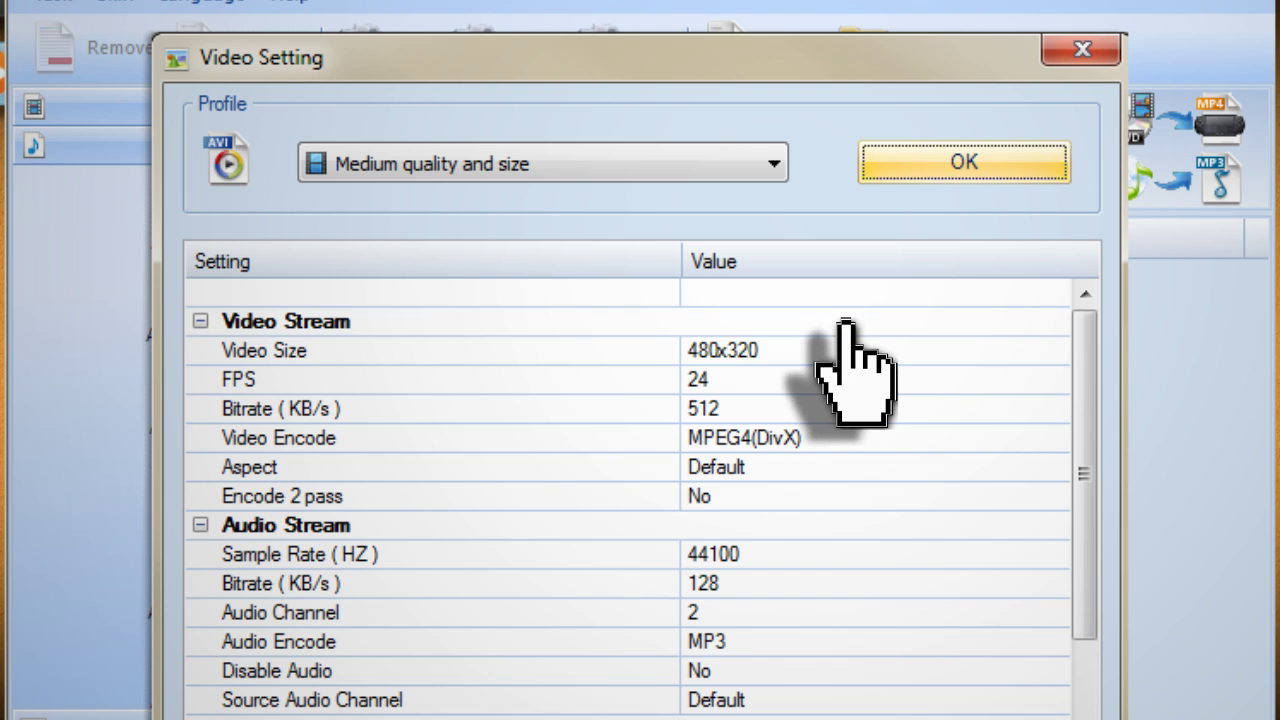
Convert clip01.mp4 to AVI with the High quality and size profile and start the conversion.
{"action": "left_click", "coordinate": [500, 168]}
{"action": "left_click", "coordinate": [497, 195]}
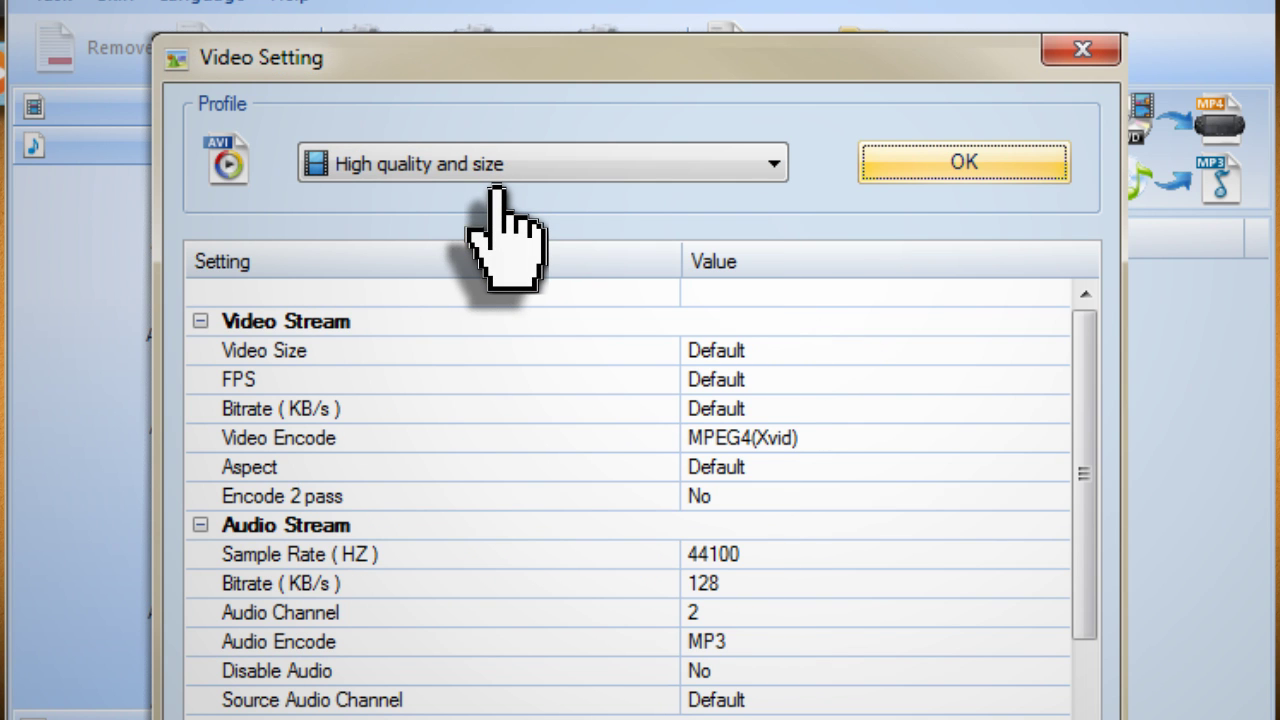
{"action": "left_click", "coordinate": [880, 166]}
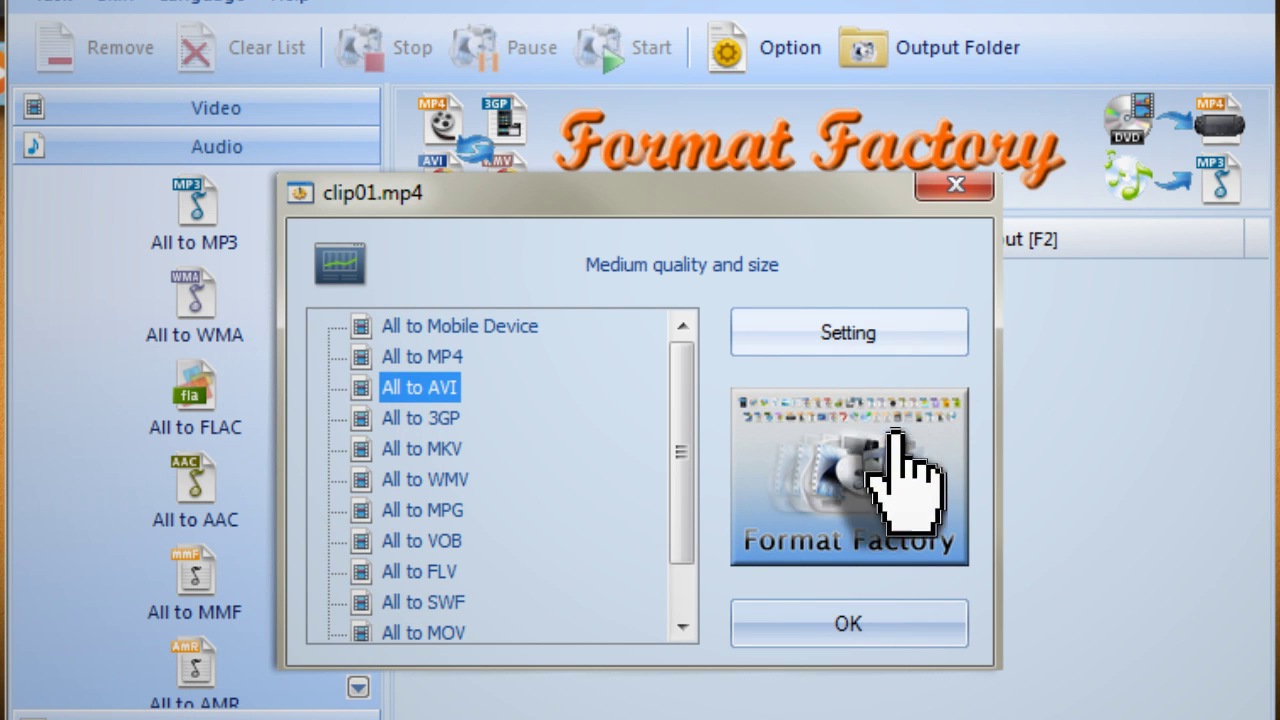
{"action": "key", "text": "Return"}
{"action": "left_click", "coordinate": [615, 47]}
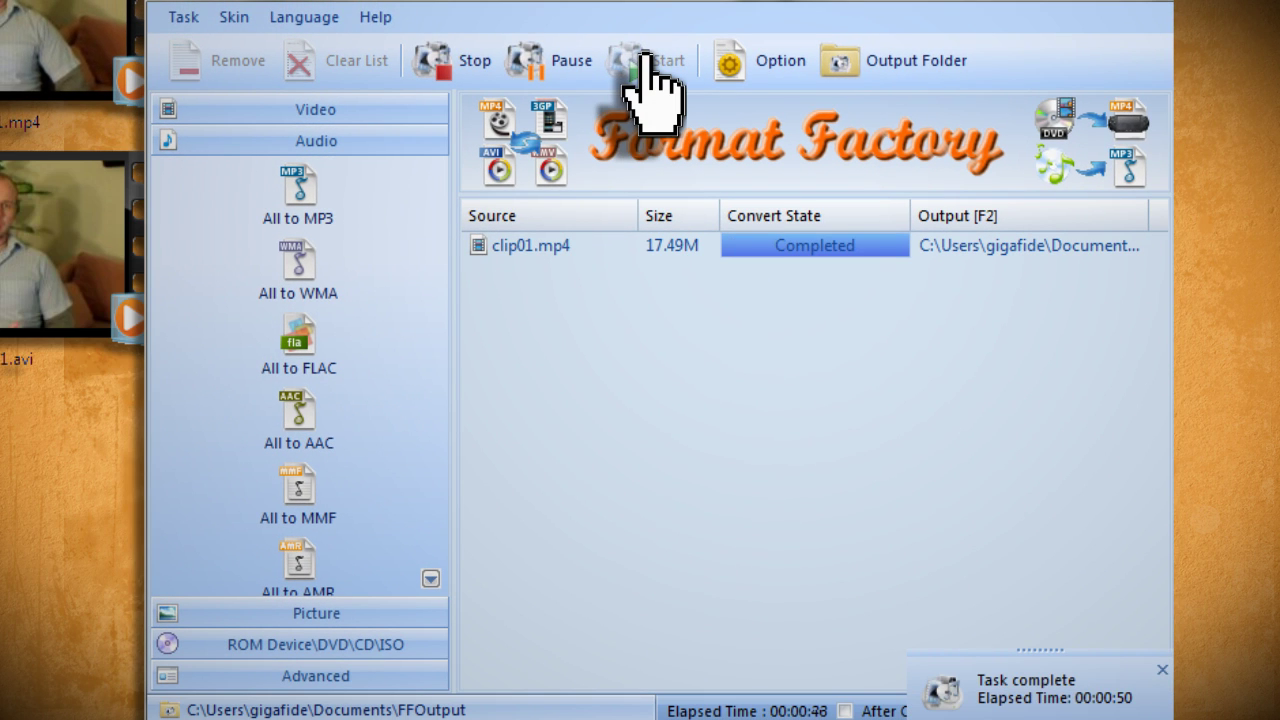
Convert the clip's audio to MP3 in High quality and start the conversion.
{"action": "left_click", "coordinate": [298, 188]}
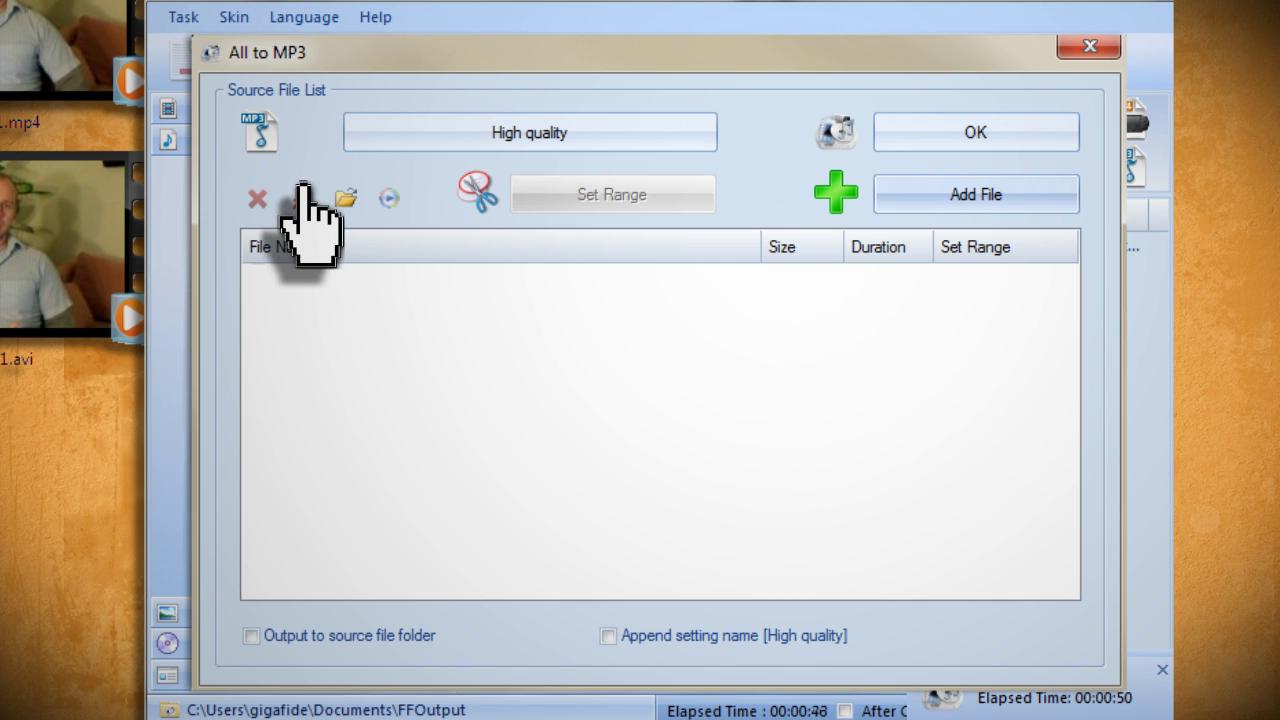
{"action": "left_click", "coordinate": [972, 132]}
{"action": "left_click", "coordinate": [632, 60]}
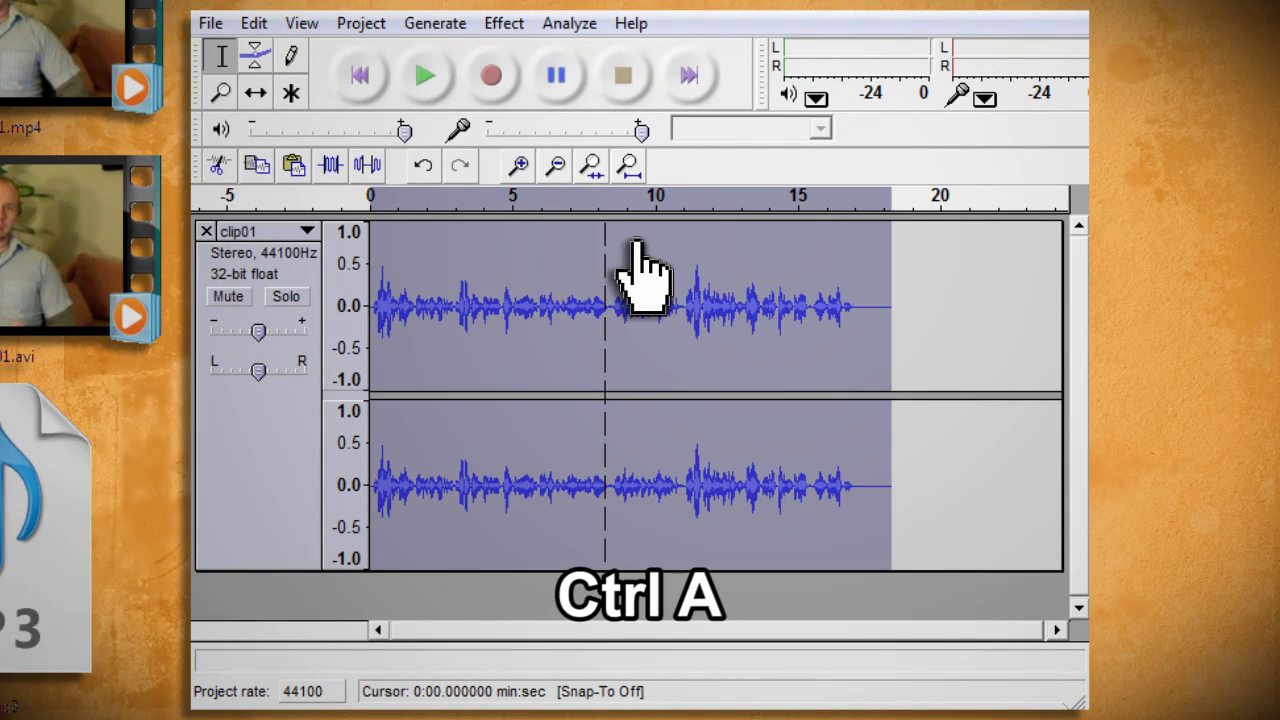
In Audacity, lower the pitch of the whole clip01 audio by 19 percent and export it as WAV.
{"action": "left_click", "coordinate": [504, 23]}
{"action": "left_click", "coordinate": [560, 154]}
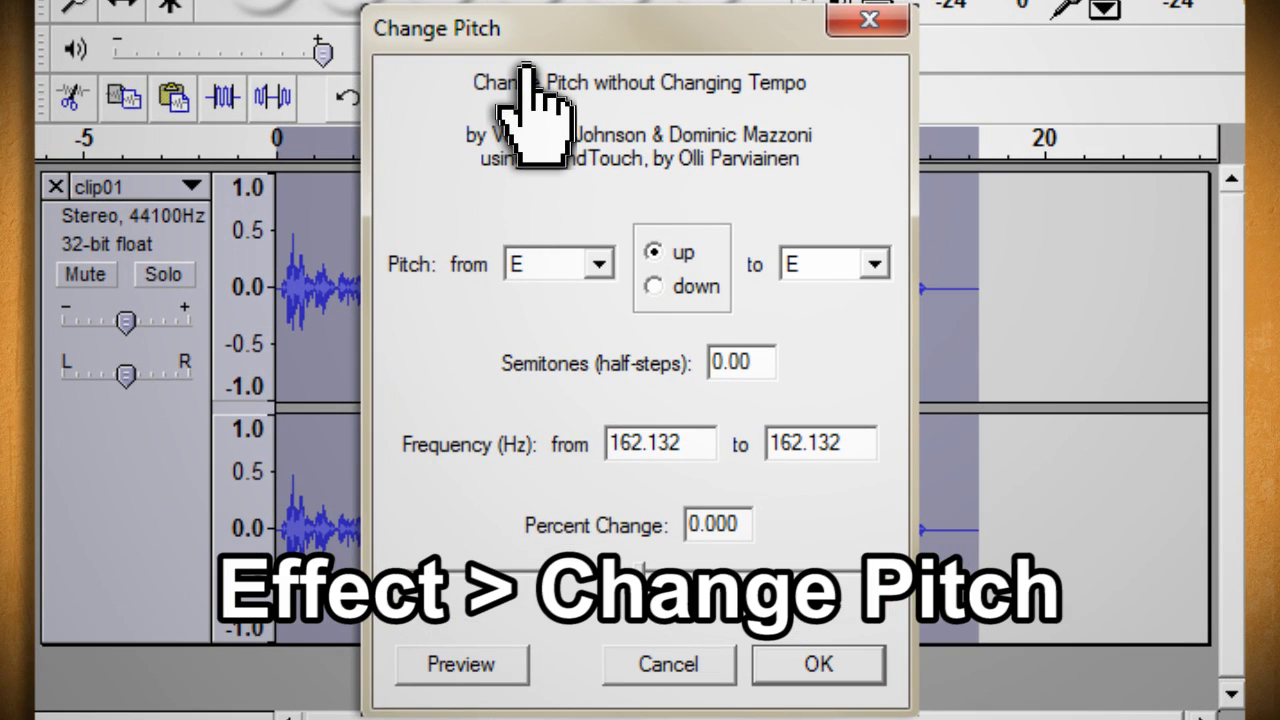
{"action": "left_click_drag", "start_coordinate": [638, 571], "coordinate": [597, 571]}
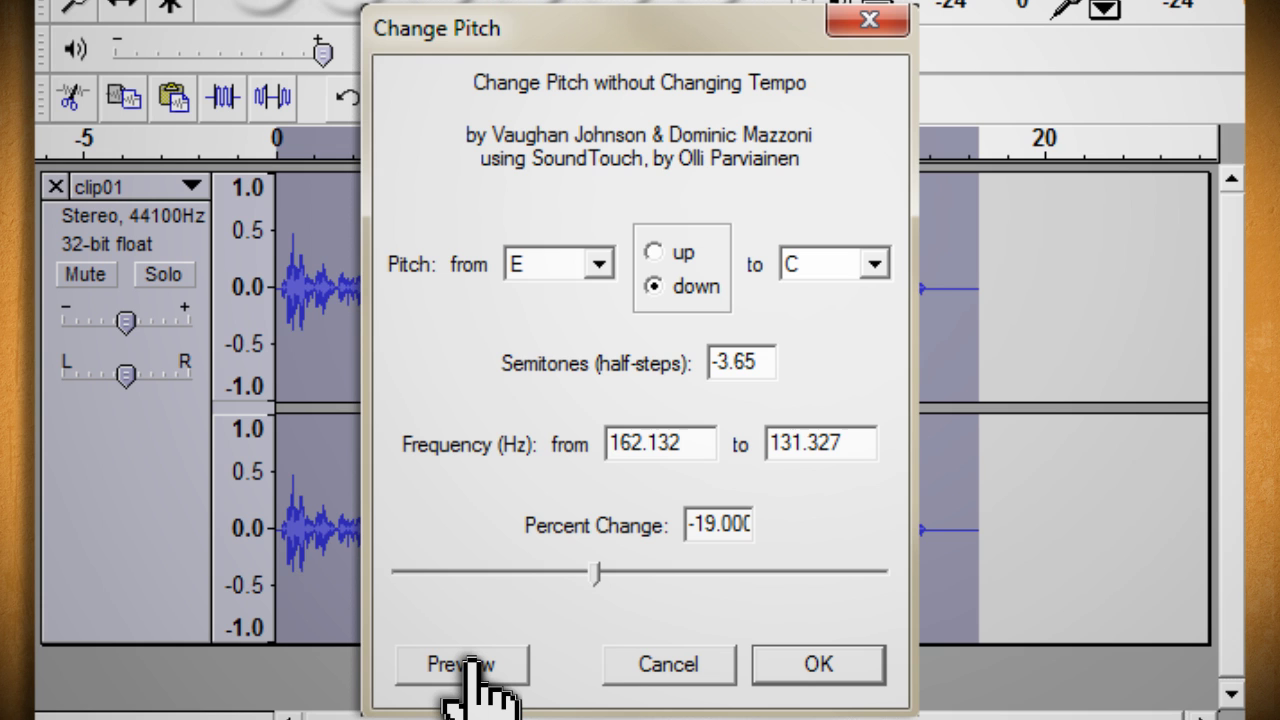
{"action": "left_click", "coordinate": [770, 662]}
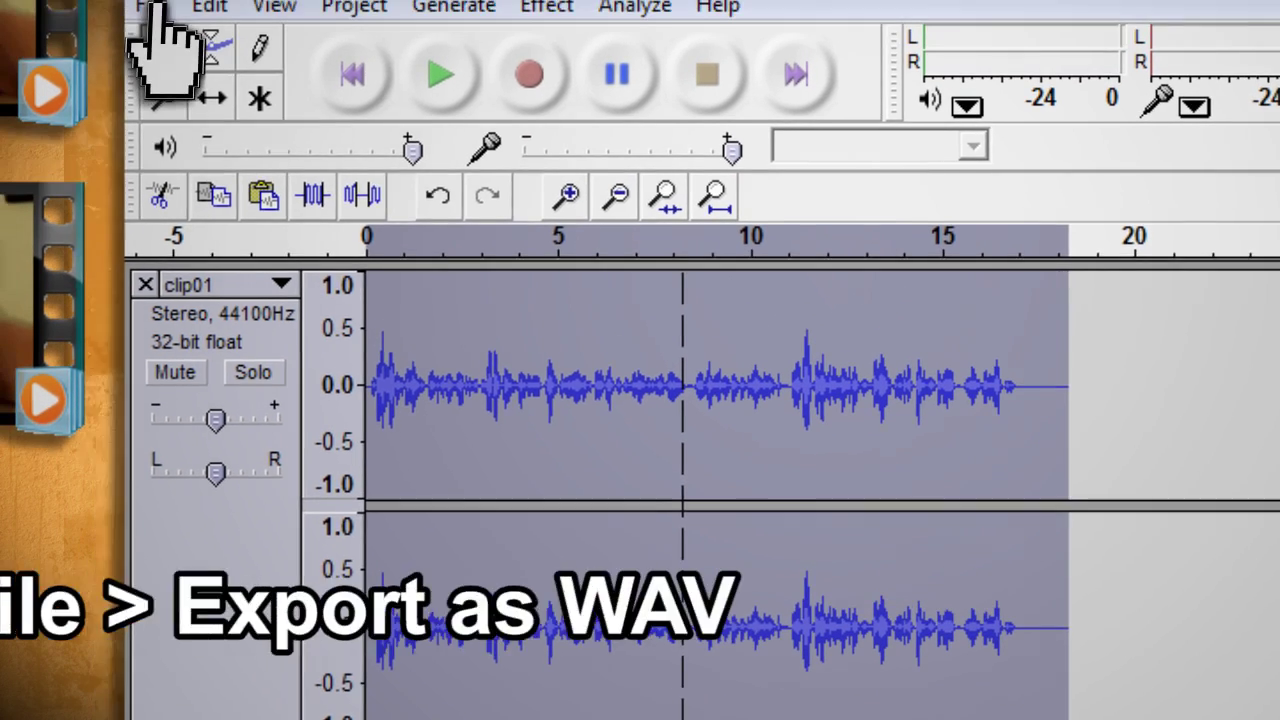
{"action": "left_click", "coordinate": [155, 8]}
{"action": "left_click", "coordinate": [263, 311]}
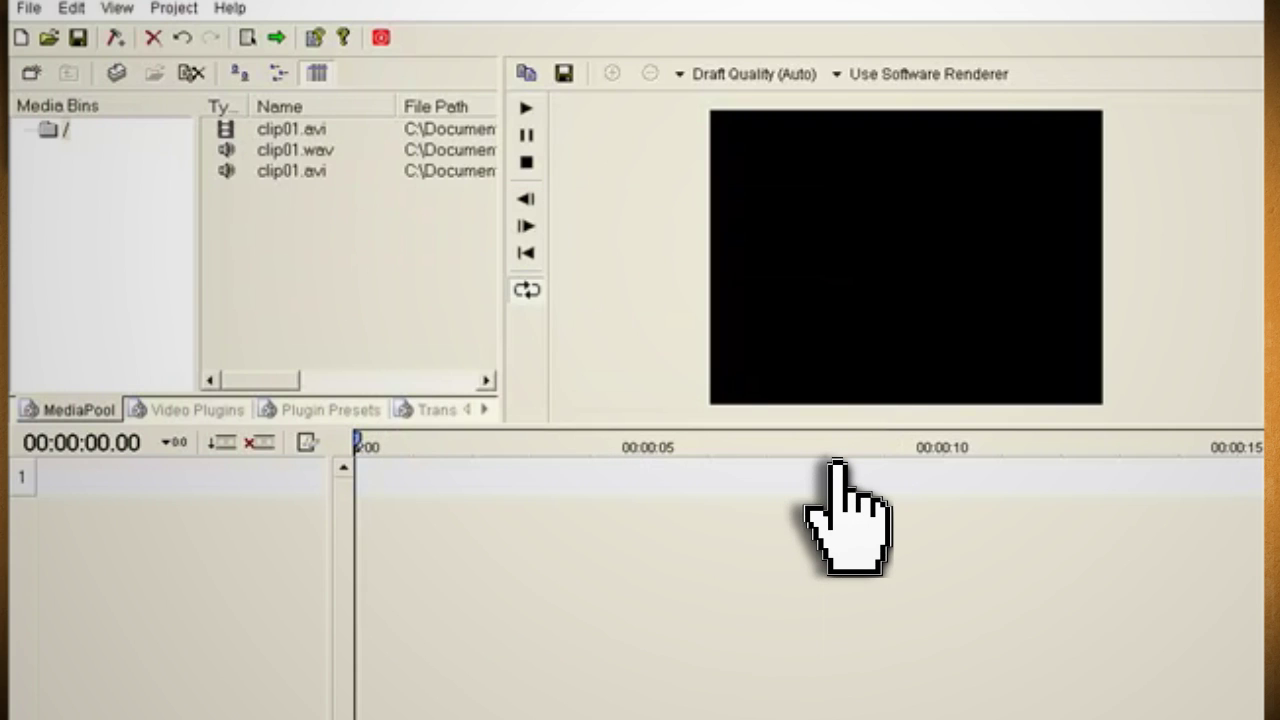
In Wax, delete the audio entry of clip01.avi from the media pool.
{"action": "left_click", "coordinate": [348, 170]}
{"action": "key", "text": "Delete"}
{"action": "key", "text": "Return"}
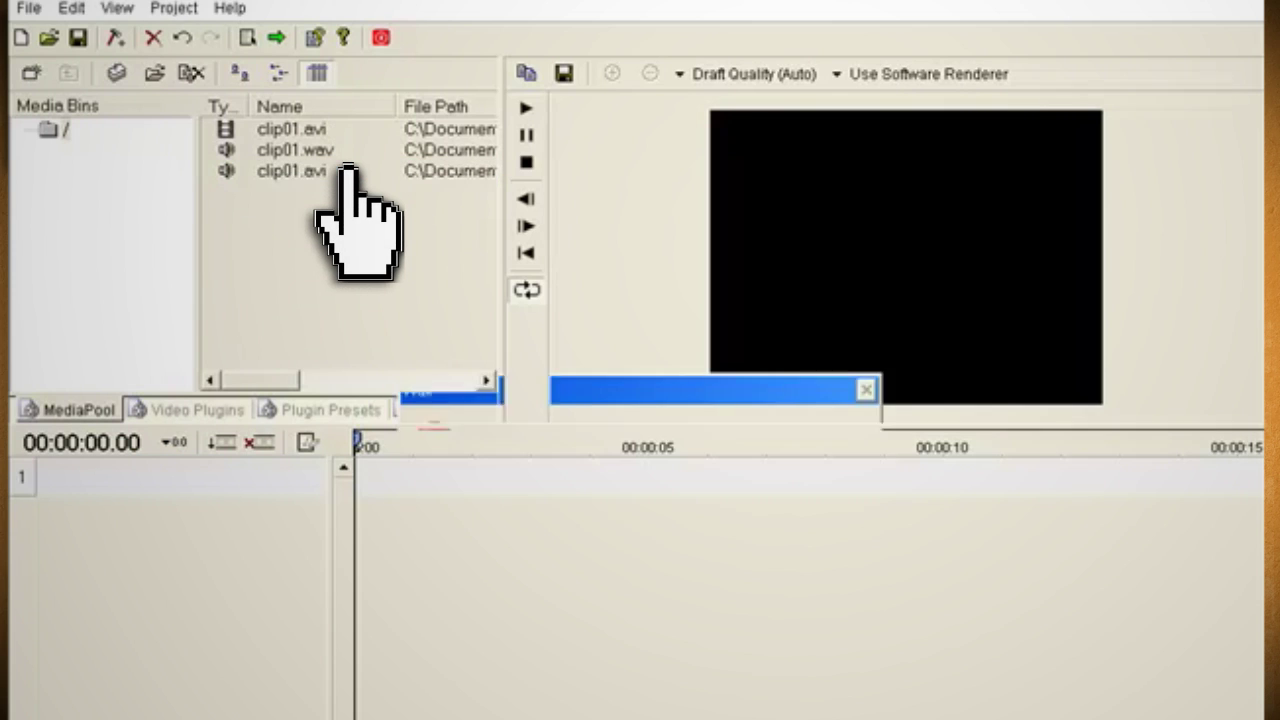
Place the clip01.avi video on tracks 1 and 2 and clip01.wav on track 3 of the timeline.
{"action": "left_click_drag", "start_coordinate": [325, 131], "coordinate": [157, 478]}
{"action": "left_click_drag", "start_coordinate": [283, 130], "coordinate": [162, 514]}
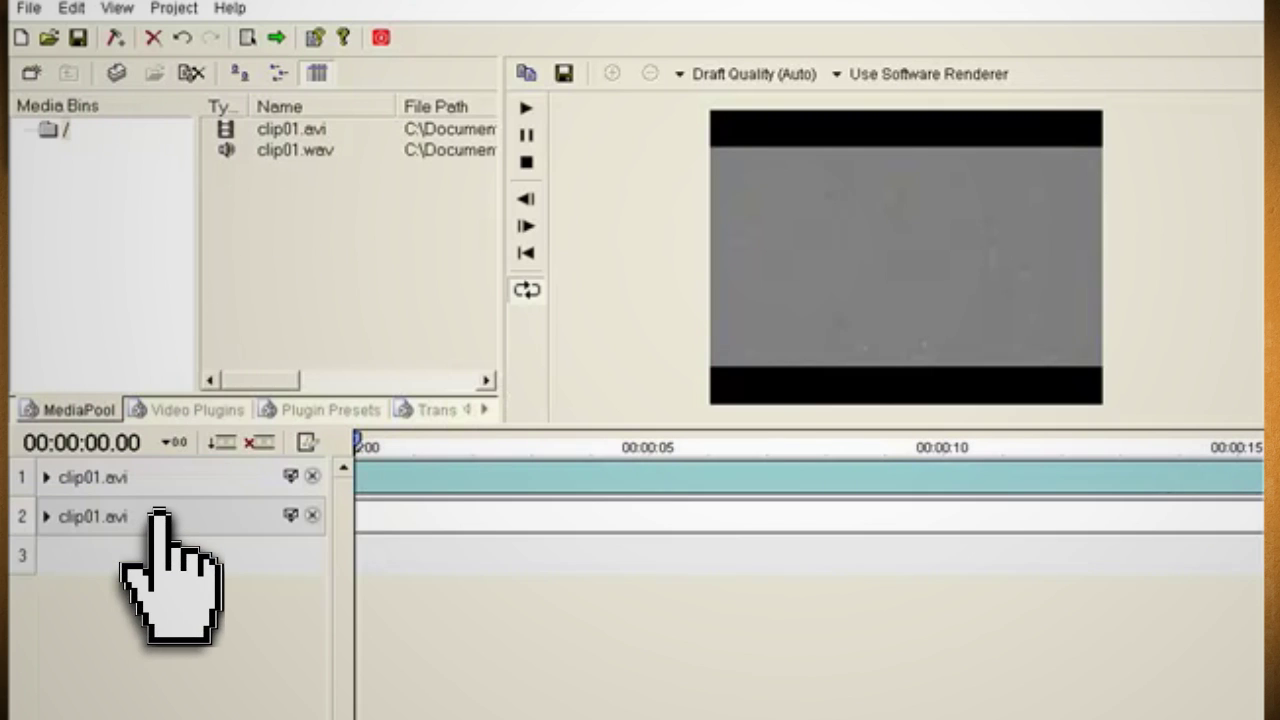
{"action": "left_click_drag", "start_coordinate": [280, 150], "coordinate": [160, 543]}
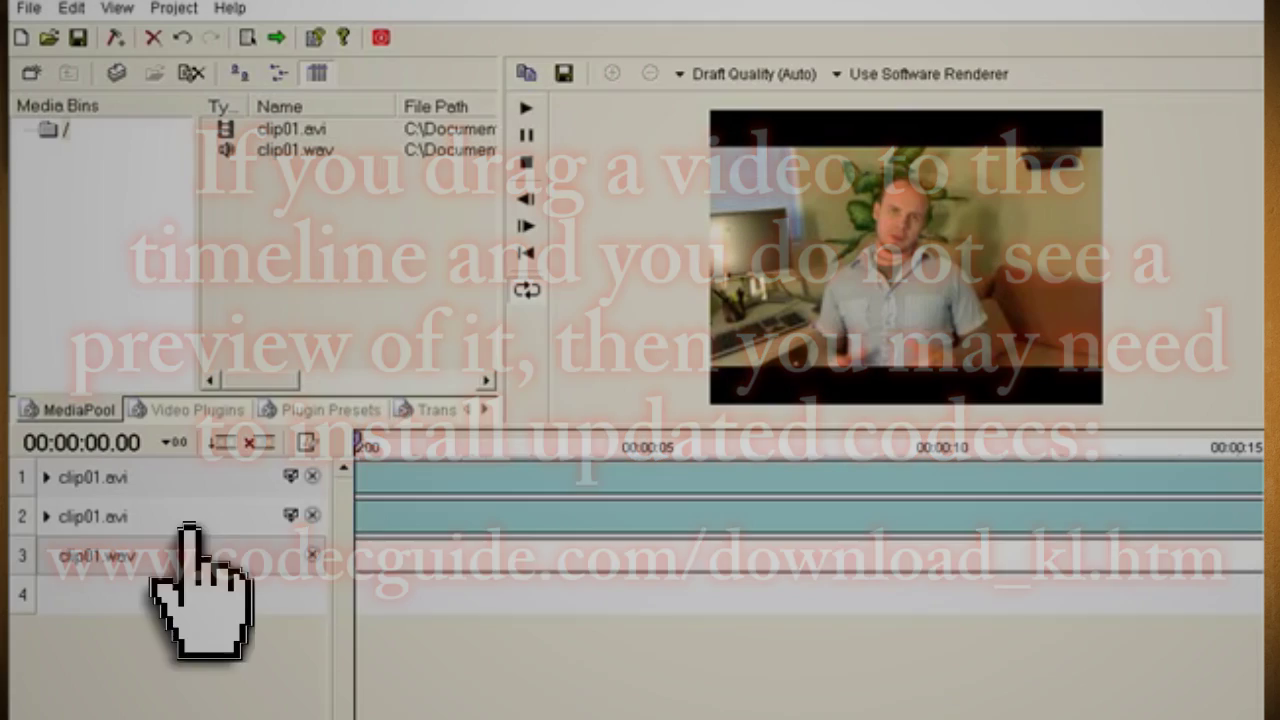
Add the DirectX Blur plugin to the clip01.avi on track 1 and raise its PixelRadius for a strong blur.
{"action": "left_click", "coordinate": [480, 410]}
{"action": "left_click", "coordinate": [482, 410]}
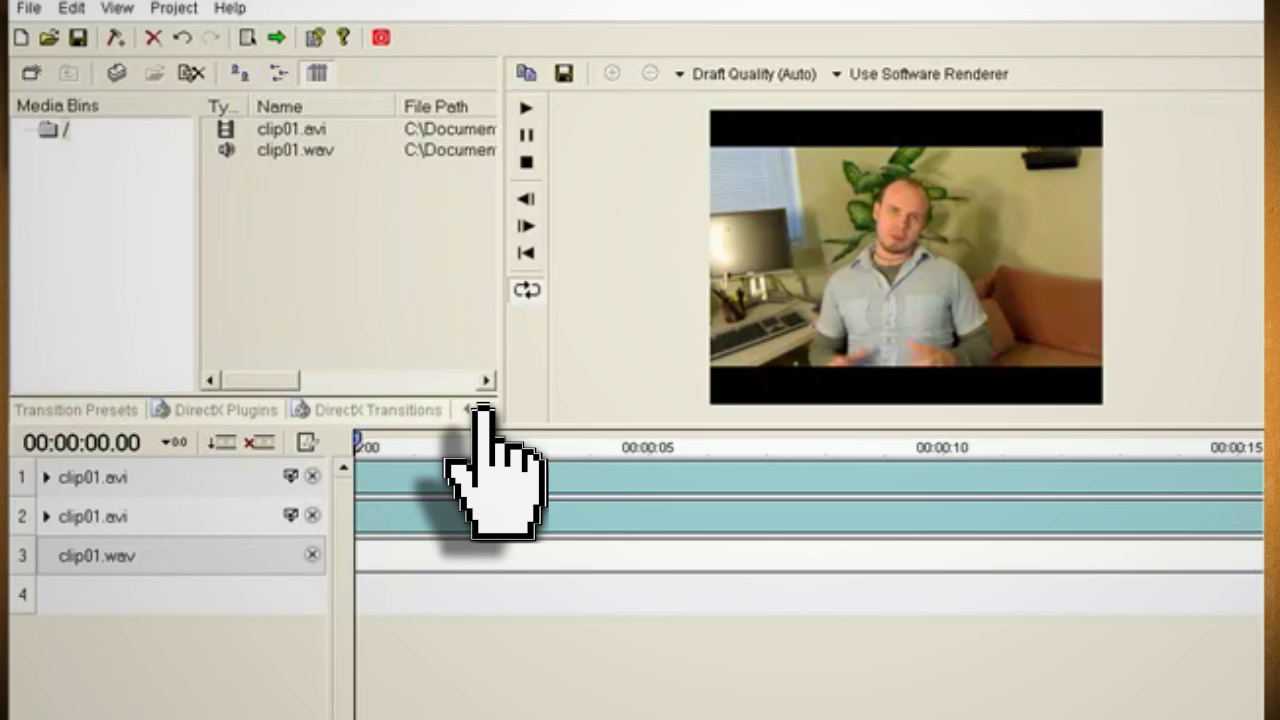
{"action": "left_click", "coordinate": [240, 410]}
{"action": "left_click_drag", "start_coordinate": [94, 280], "coordinate": [119, 470]}
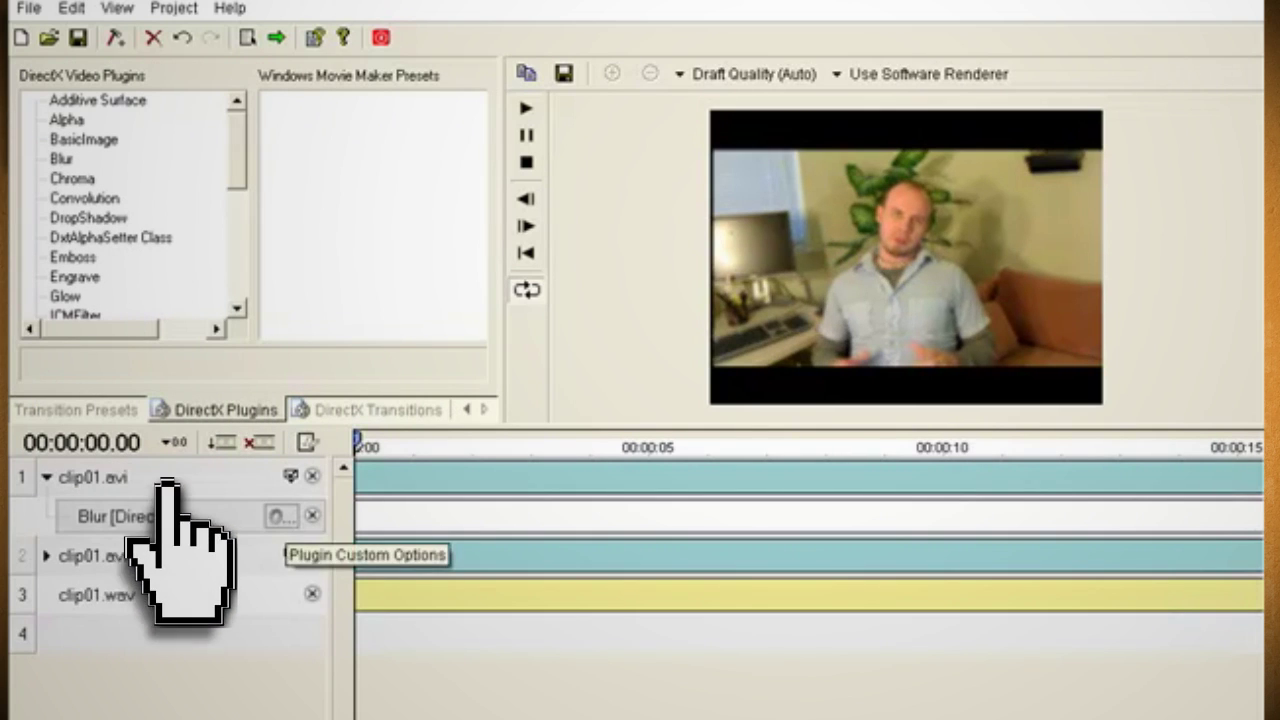
{"action": "left_click", "coordinate": [281, 516]}
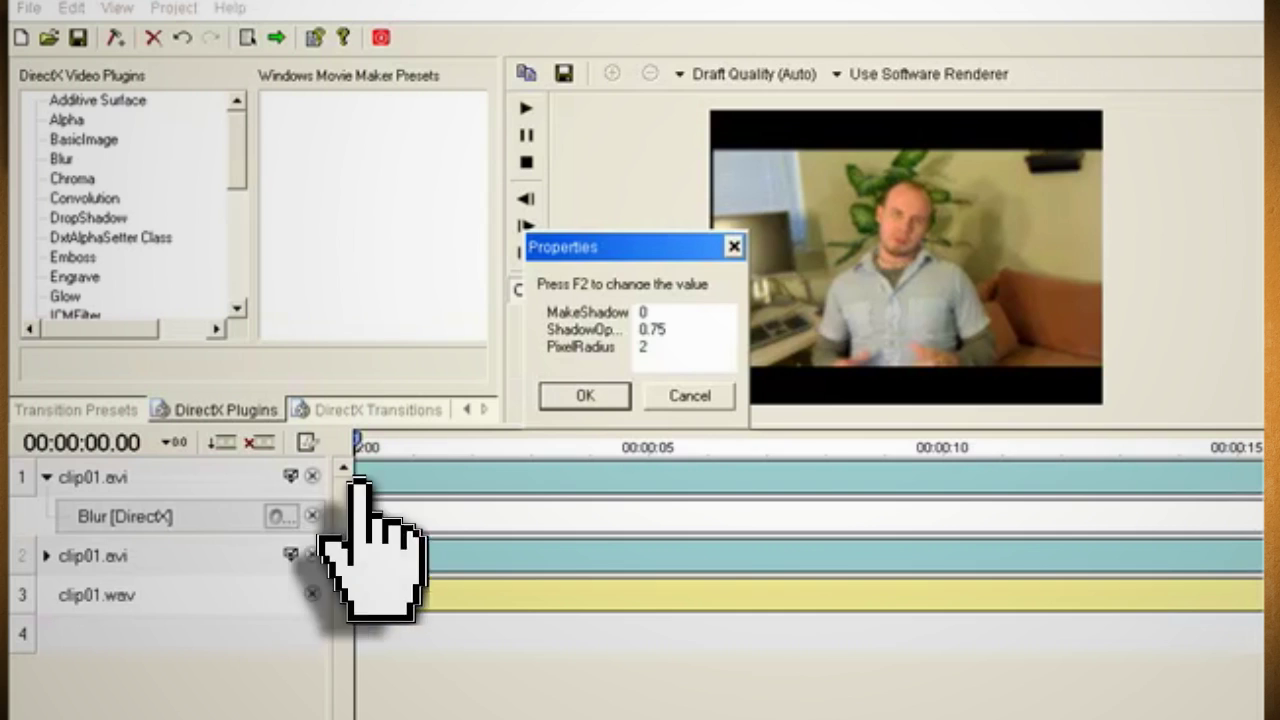
{"action": "left_click", "coordinate": [670, 347]}
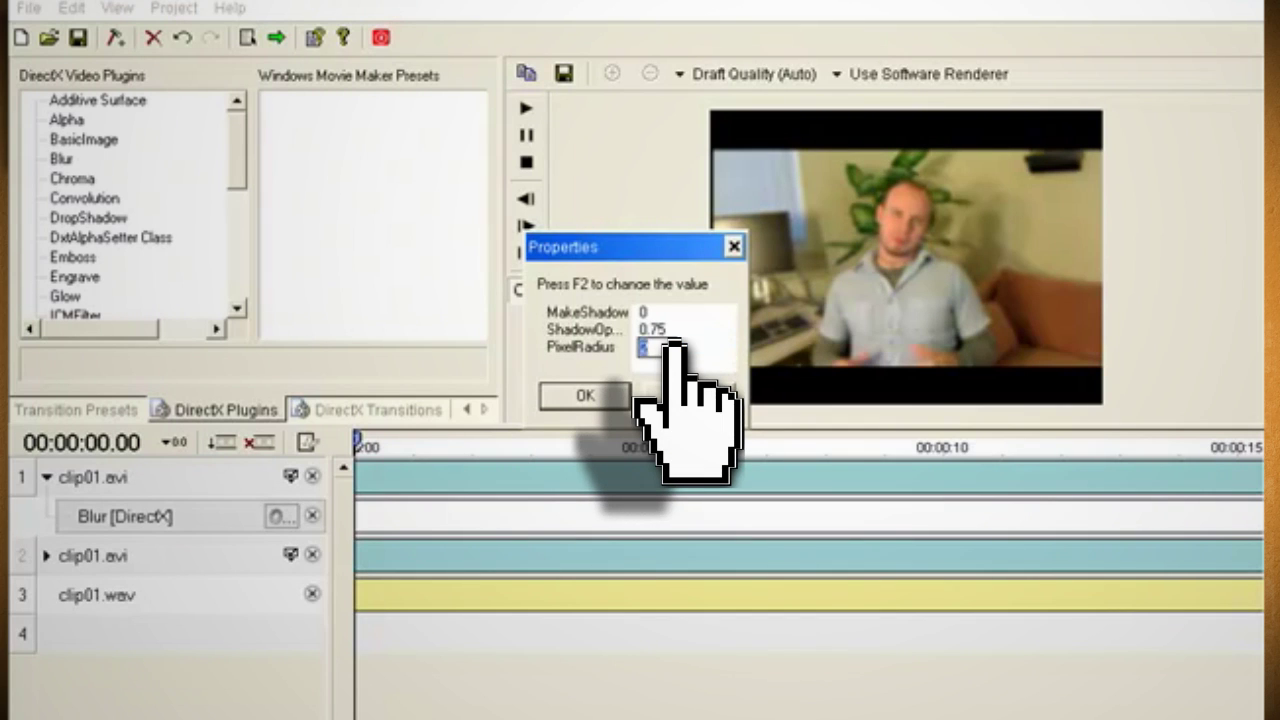
{"action": "left_click", "coordinate": [567, 400]}
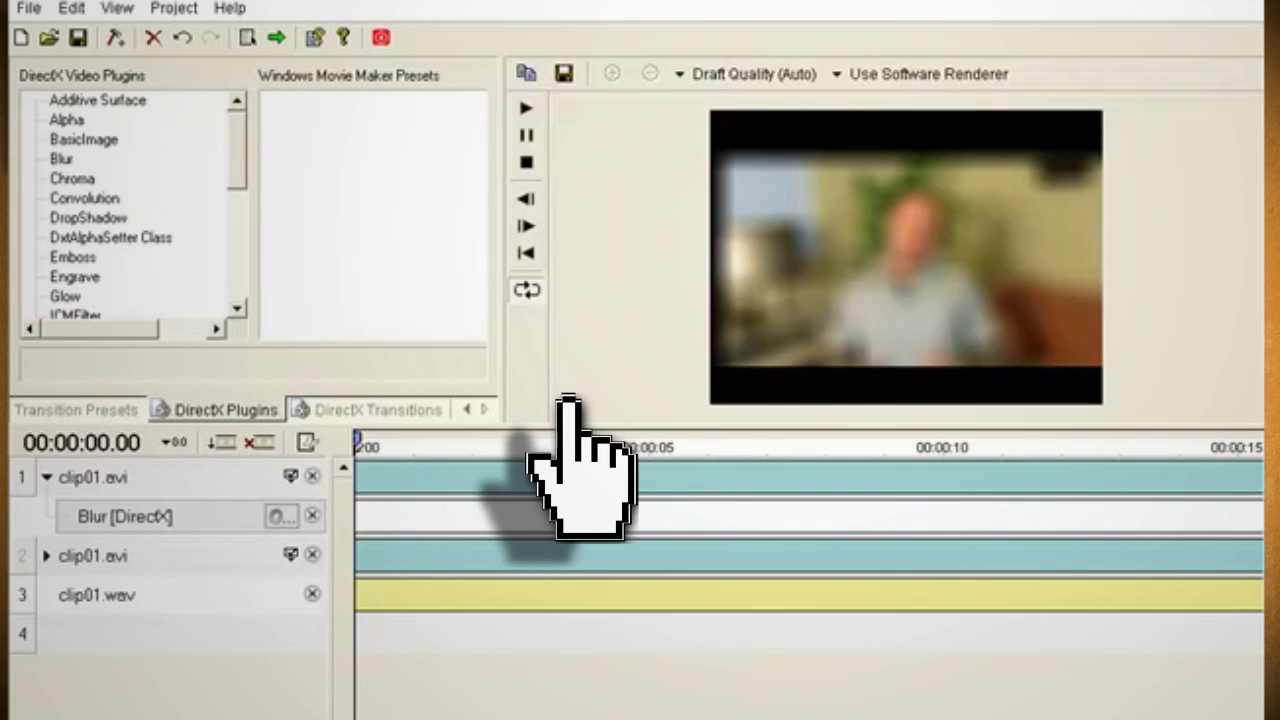
Add Quick 3d to track 1 and crop the blur around the face: Cropleft 0.400, Croptop 0.124, Cropright 0.378, Cropbottom 0.364.
{"action": "left_click", "coordinate": [466, 409]}
{"action": "left_click", "coordinate": [192, 409]}
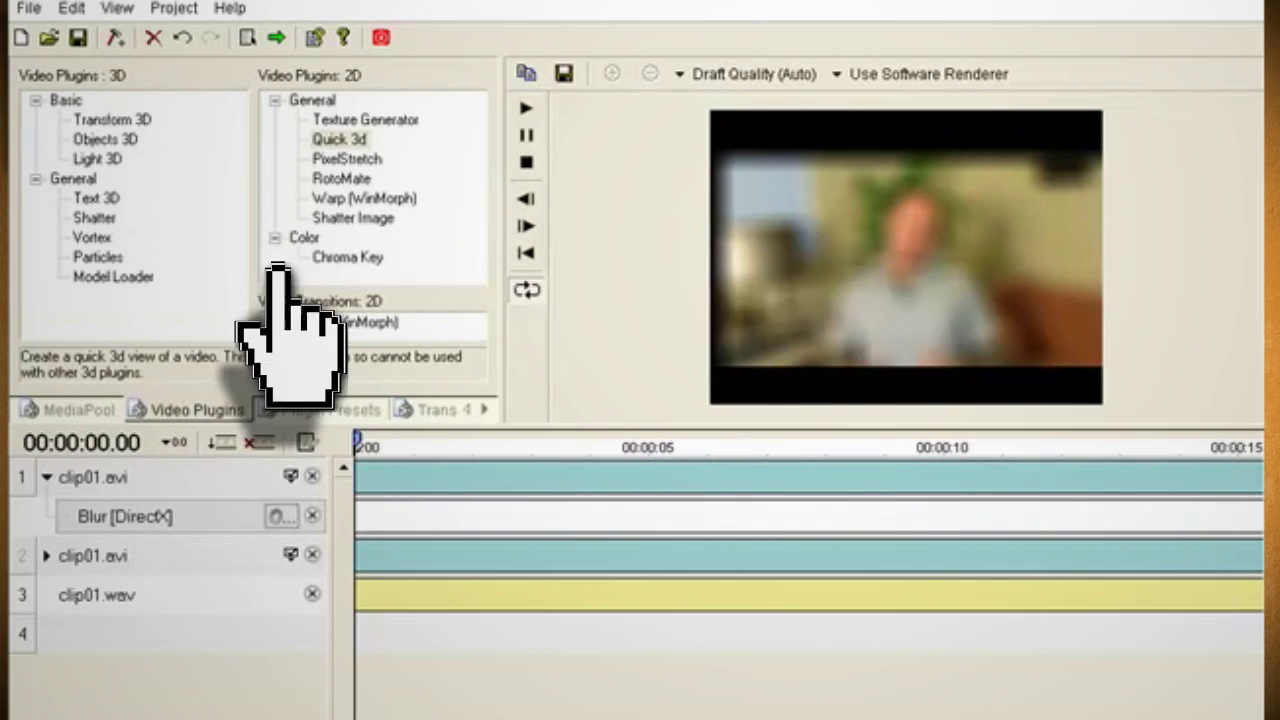
{"action": "left_click_drag", "start_coordinate": [350, 142], "coordinate": [171, 495]}
{"action": "scroll", "coordinate": [180, 520], "scroll_direction": "down", "scroll_amount": 3}
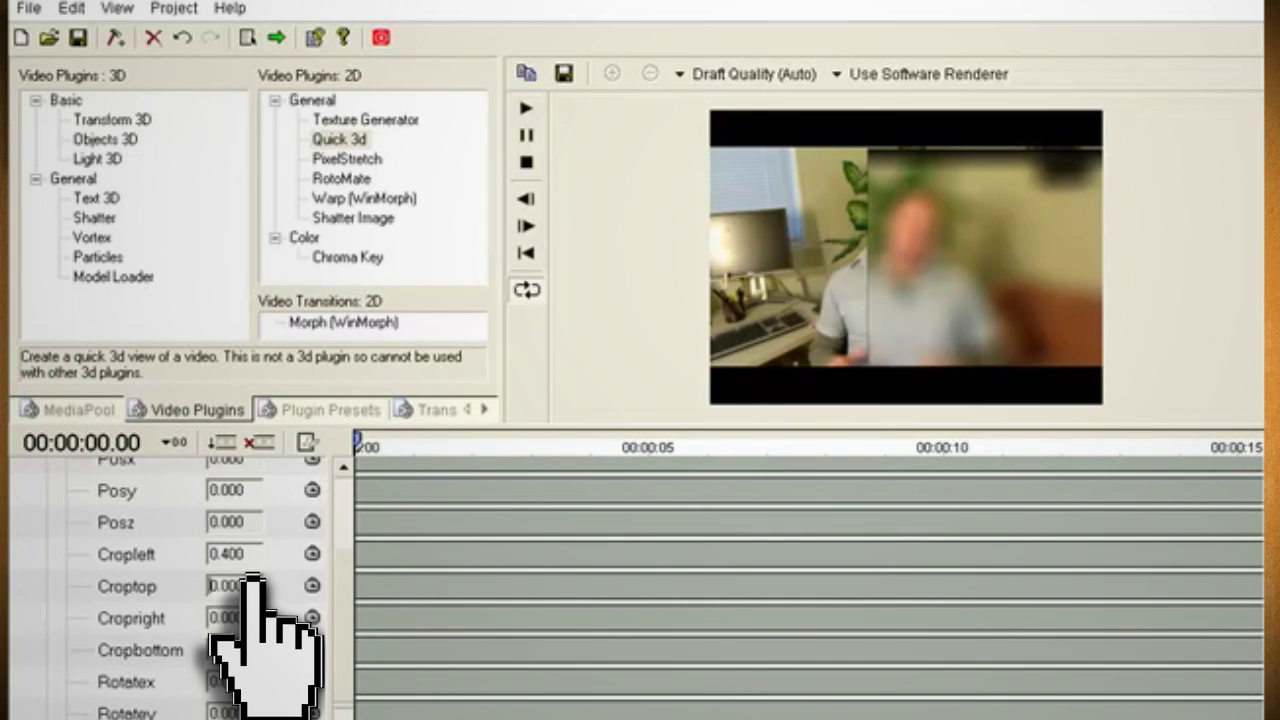
{"action": "left_click_drag", "start_coordinate": [252, 580], "coordinate": [262, 658]}
Move to 00:00:01.07 and set Cropleft, Croptop, Cropright and Cropbottom to Linear keyframe interpolation.
{"action": "left_click_drag", "start_coordinate": [362, 442], "coordinate": [433, 447]}
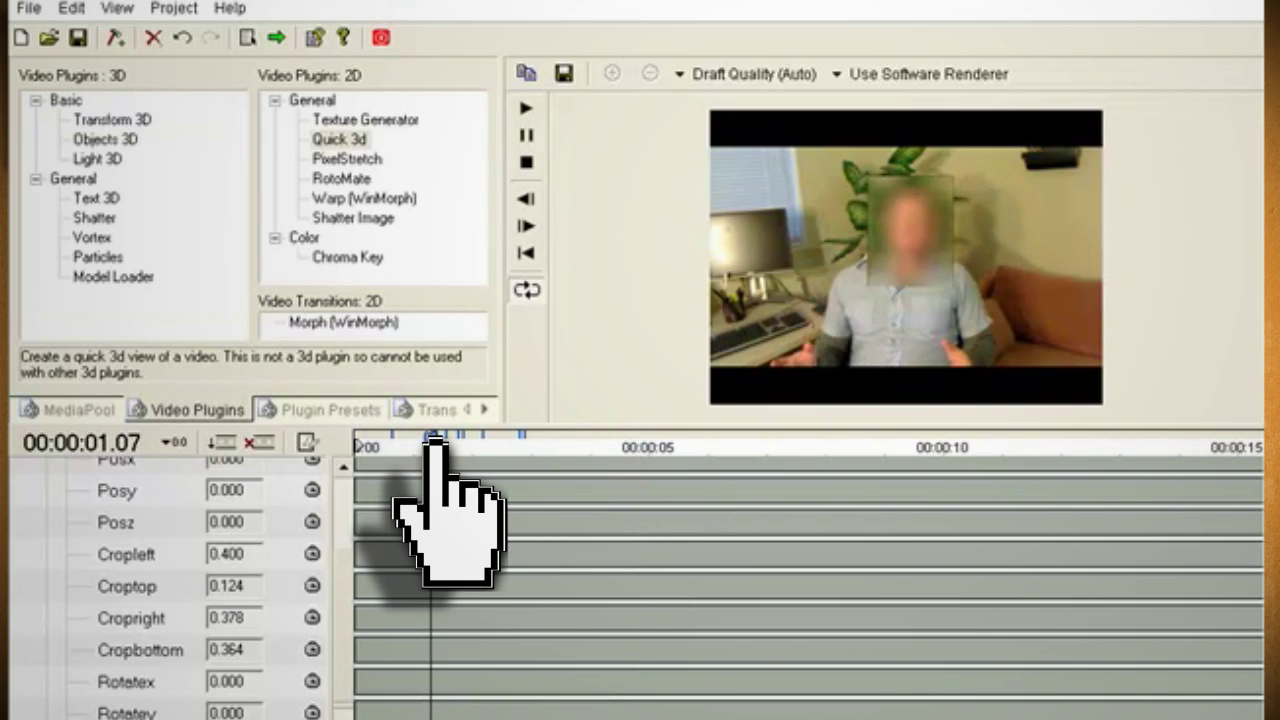
{"action": "left_click", "coordinate": [312, 553]}
{"action": "left_click", "coordinate": [395, 587]}
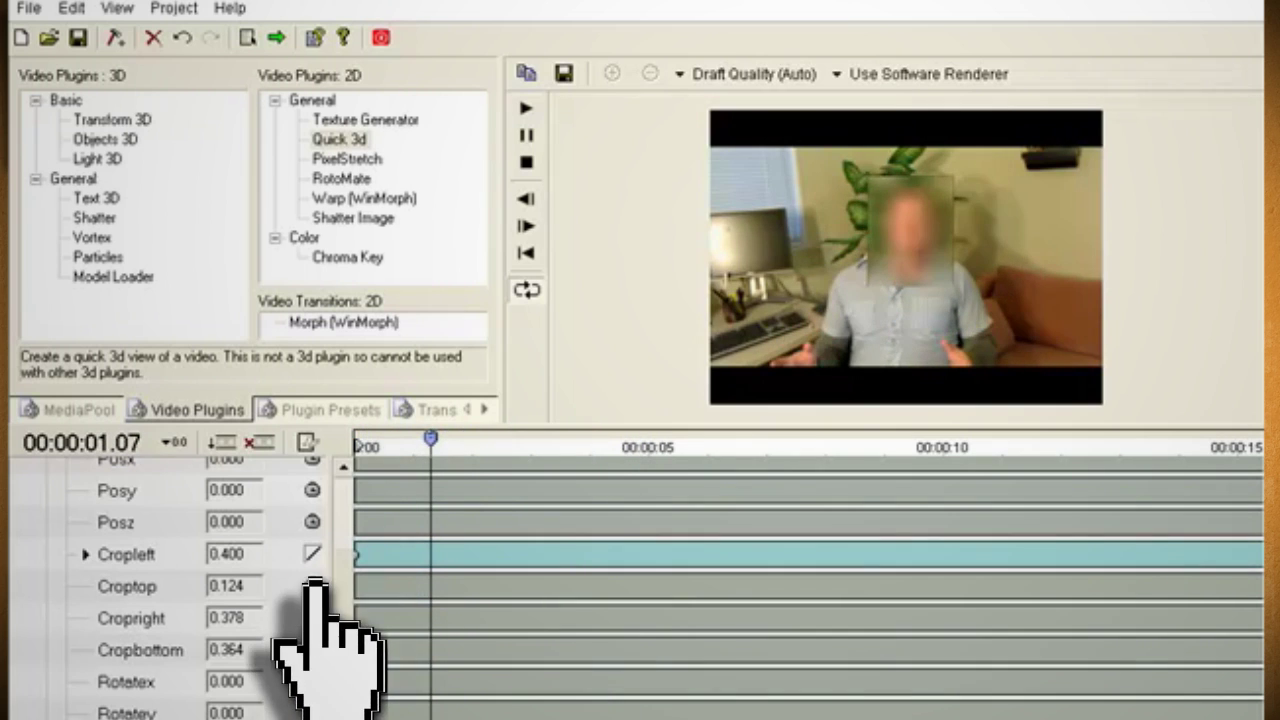
{"action": "left_click", "coordinate": [312, 586]}
{"action": "left_click", "coordinate": [360, 618]}
{"action": "left_click", "coordinate": [312, 650]}
{"action": "left_click", "coordinate": [355, 650]}
{"action": "left_click", "coordinate": [312, 650]}
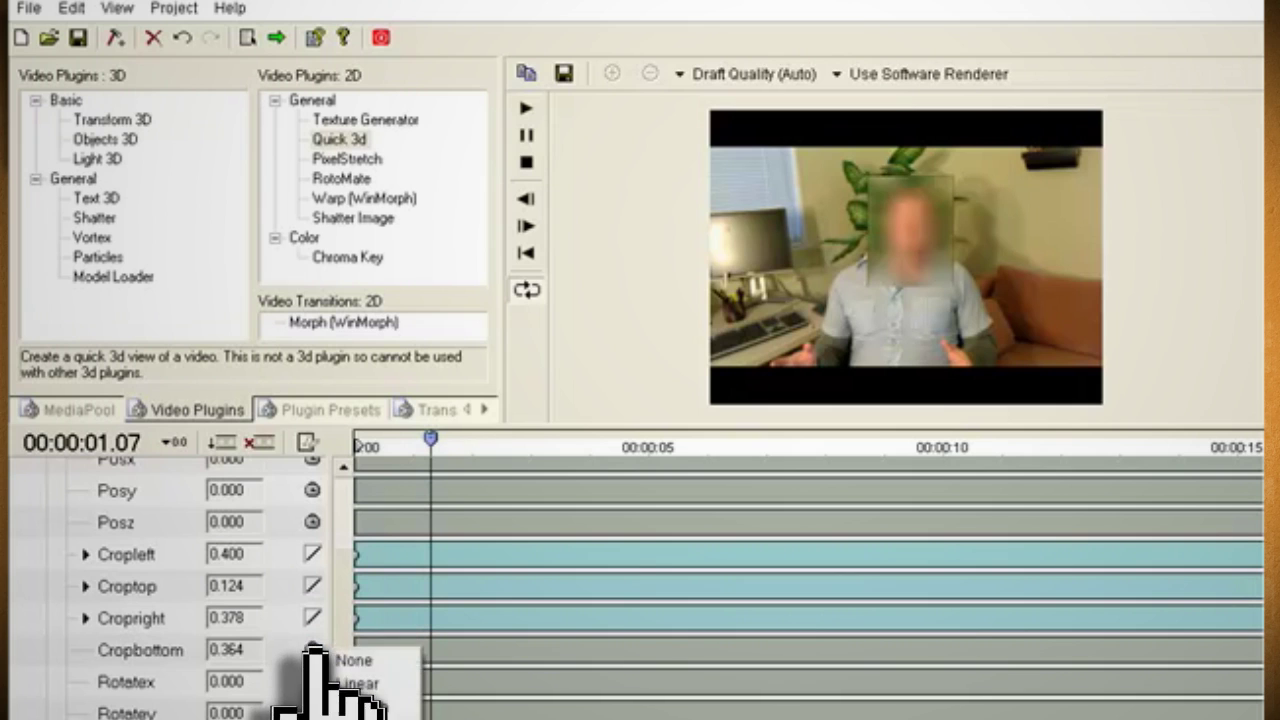
{"action": "left_click", "coordinate": [398, 688]}
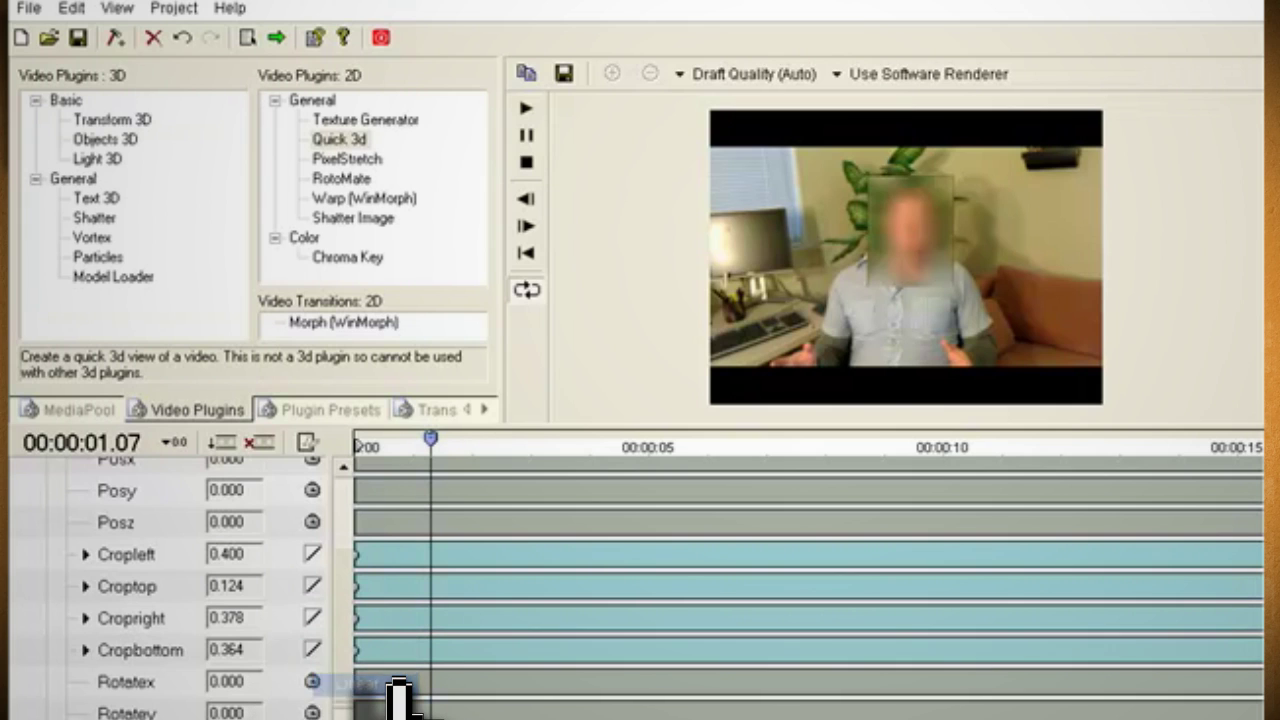
Adjust the Quick 3d crop values at successive timeline positions so the blurred area follows the face.
{"action": "left_click", "coordinate": [246, 618]}
{"action": "left_click", "coordinate": [246, 587]}
{"action": "left_click_drag", "start_coordinate": [247, 555], "coordinate": [272, 541]}
{"action": "left_click_drag", "start_coordinate": [431, 438], "coordinate": [572, 440]}
{"action": "left_click_drag", "start_coordinate": [250, 555], "coordinate": [258, 596]}
{"action": "mouse_move", "coordinate": [256, 612]}
{"action": "left_mouse_down"}
{"action": "mouse_move", "coordinate": [263, 620]}
{"action": "mouse_move", "coordinate": [266, 570]}
{"action": "mouse_move", "coordinate": [258, 590]}
{"action": "left_mouse_up"}
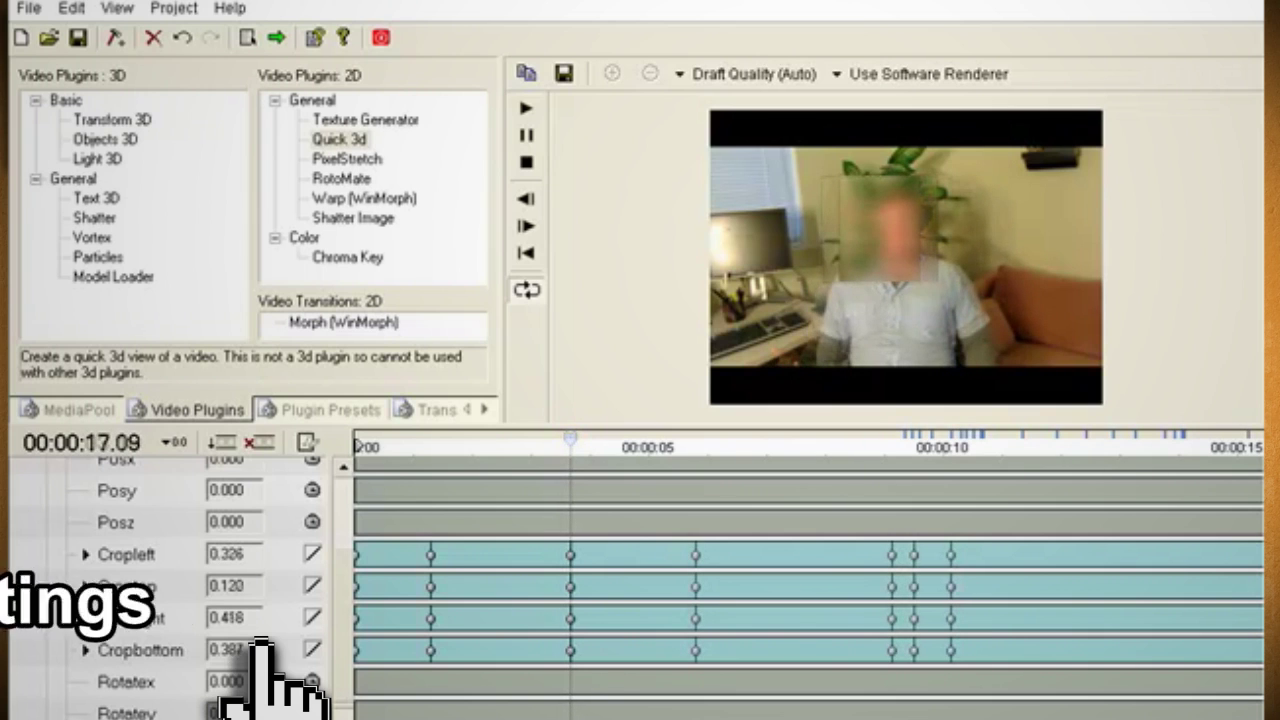
In the project settings, choose the output AVI file and set the frame to 1280 x 720 at 29.90 fps.
{"action": "left_click", "coordinate": [174, 9]}
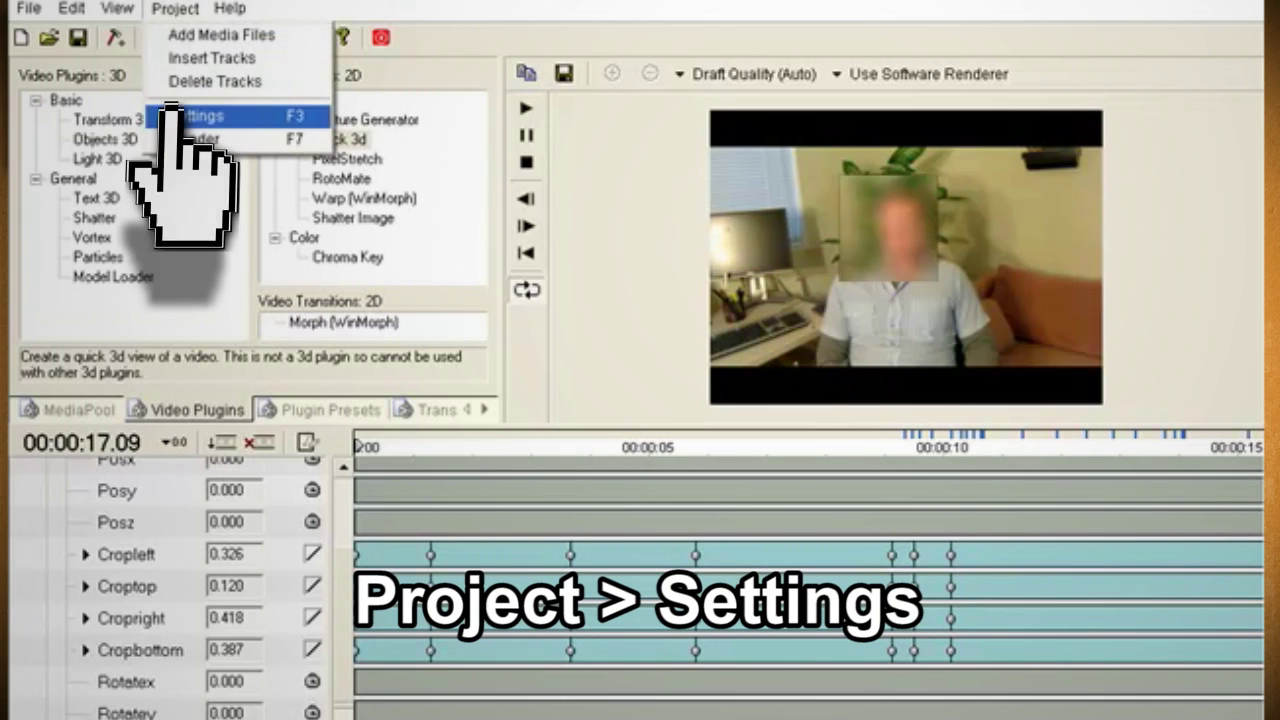
{"action": "left_click", "coordinate": [175, 116]}
{"action": "left_click", "coordinate": [686, 331]}
{"action": "left_click", "coordinate": [829, 580]}
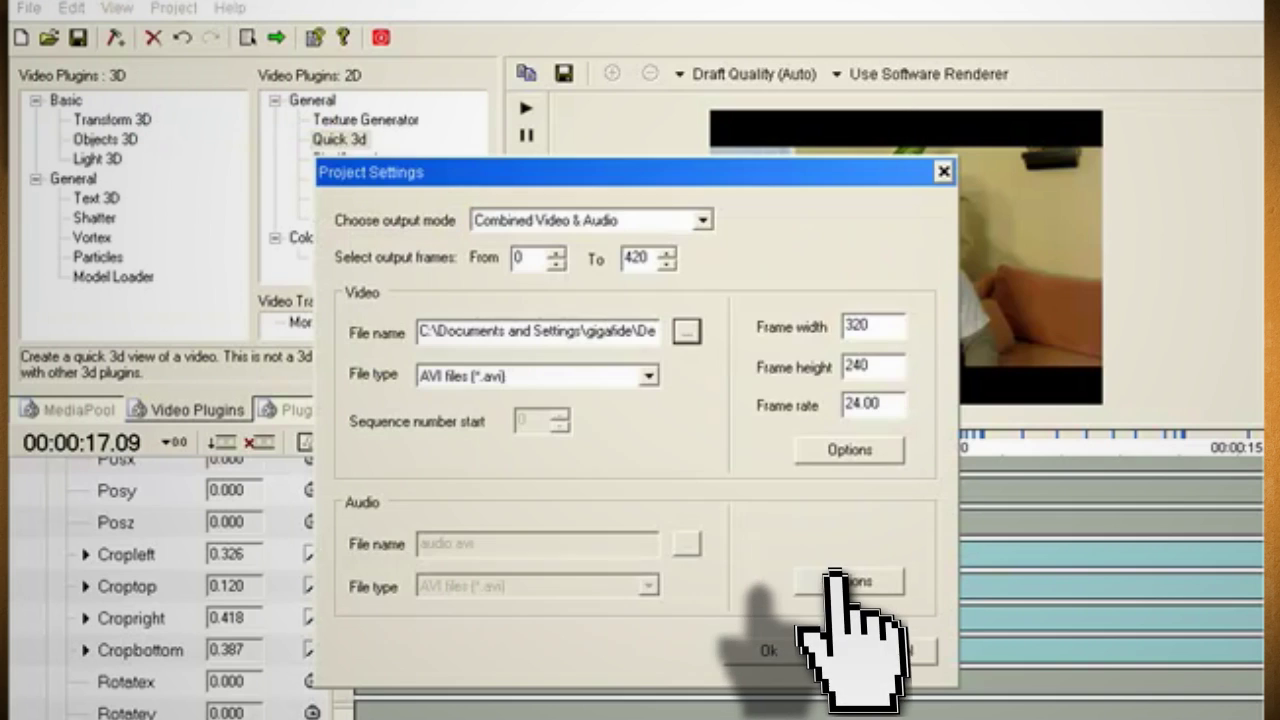
{"action": "double_click", "coordinate": [870, 325]}
{"action": "type", "text": "1280"}
{"action": "double_click", "coordinate": [889, 364]}
{"action": "type", "text": "720"}
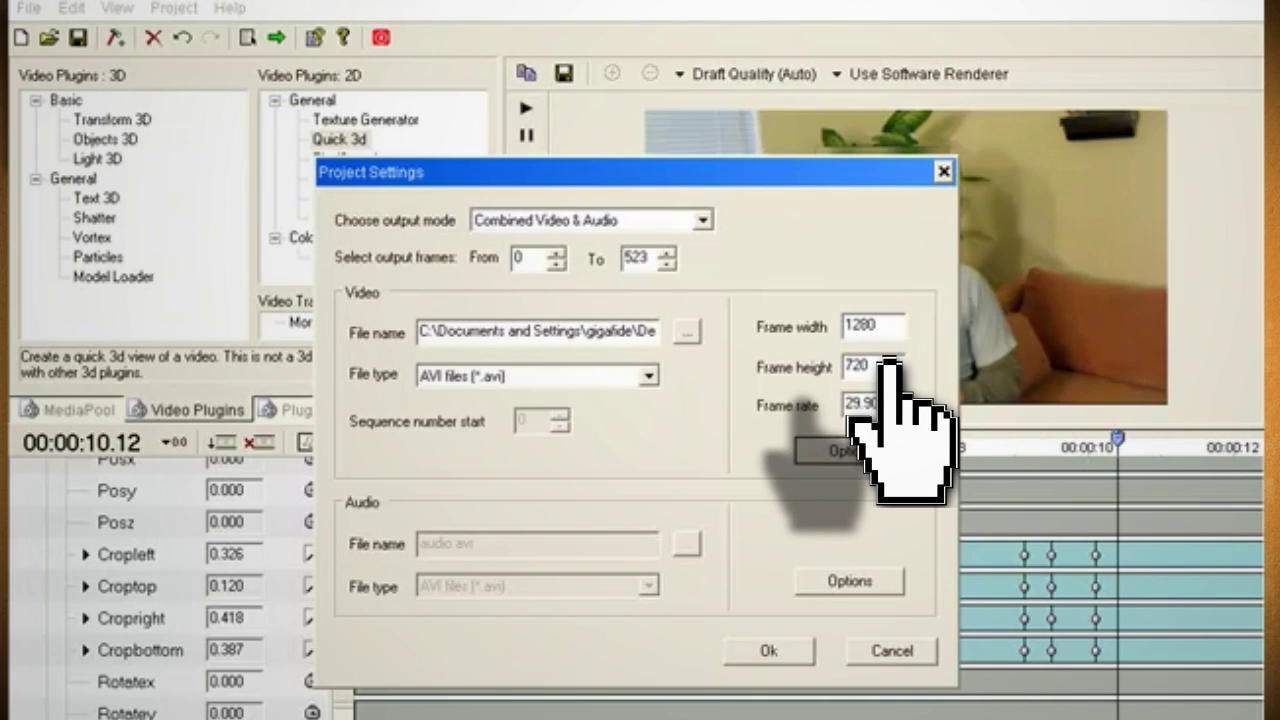
Choose the Xvid MPEG-4 Codec for the AVI output and start rendering the project.
{"action": "left_click", "coordinate": [852, 449]}
{"action": "scroll", "coordinate": [586, 460], "scroll_direction": "down", "scroll_amount": 2}
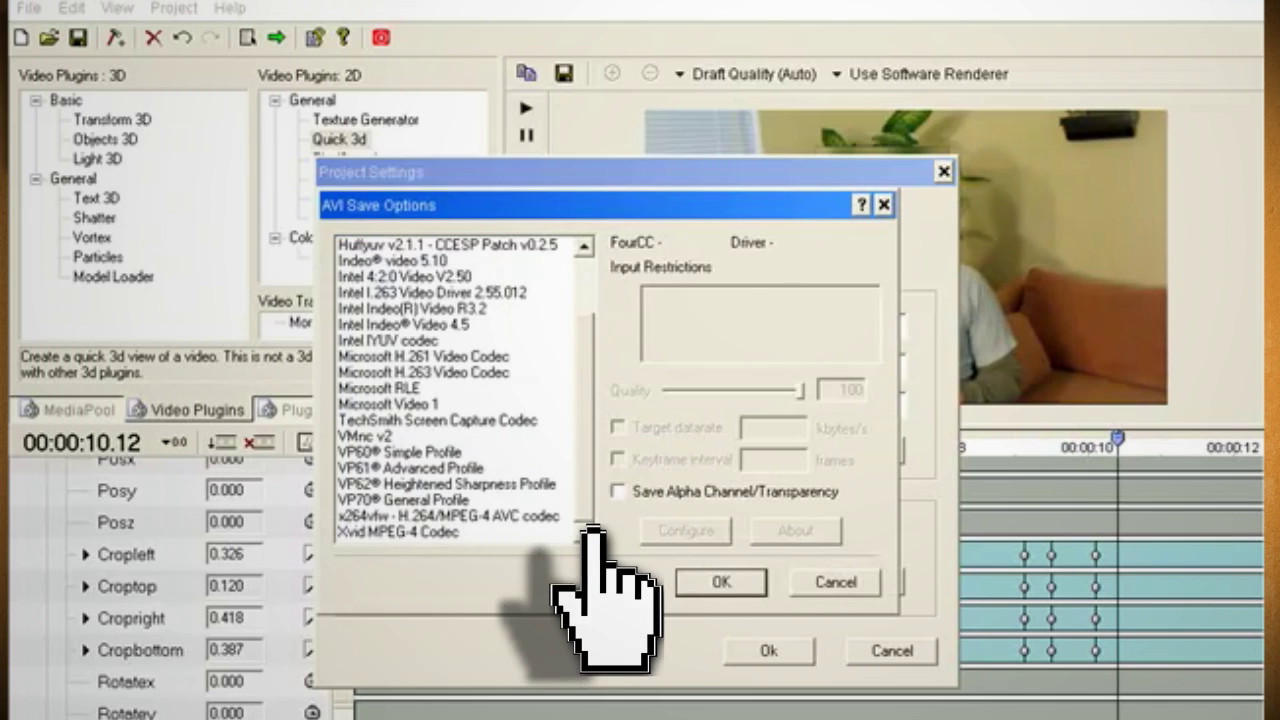
{"action": "left_click", "coordinate": [474, 528]}
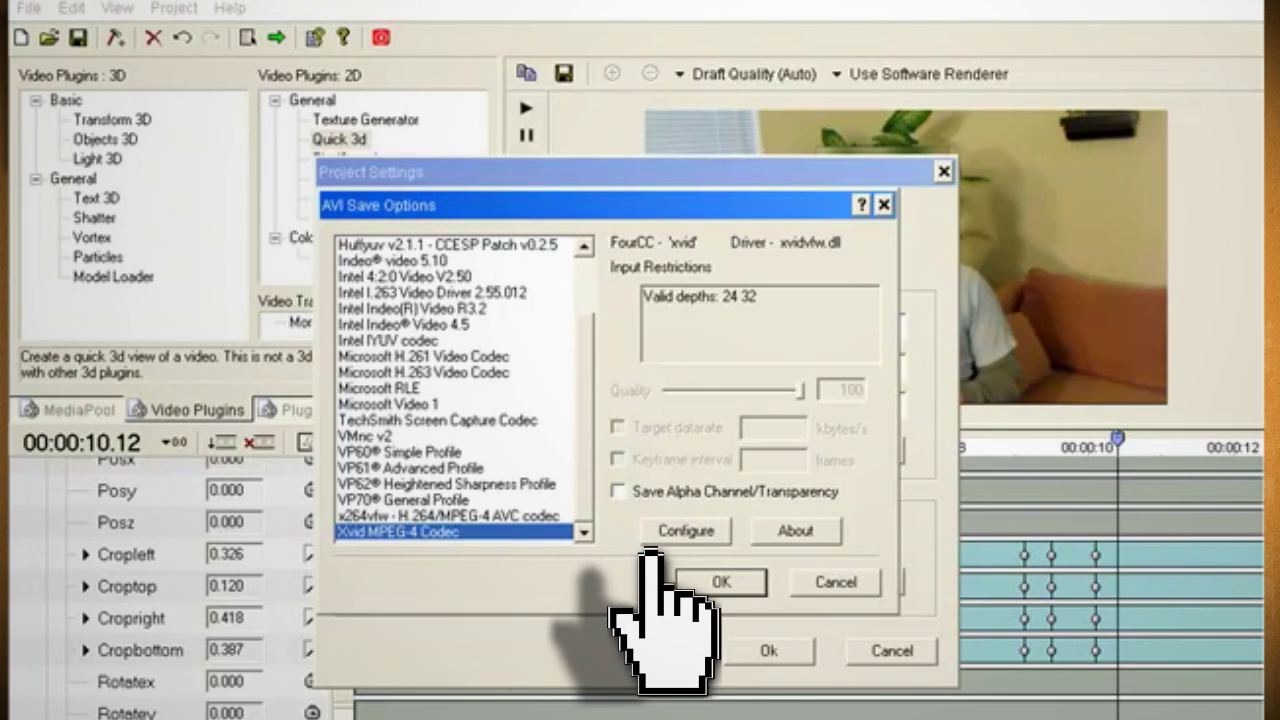
{"action": "left_click", "coordinate": [722, 580]}
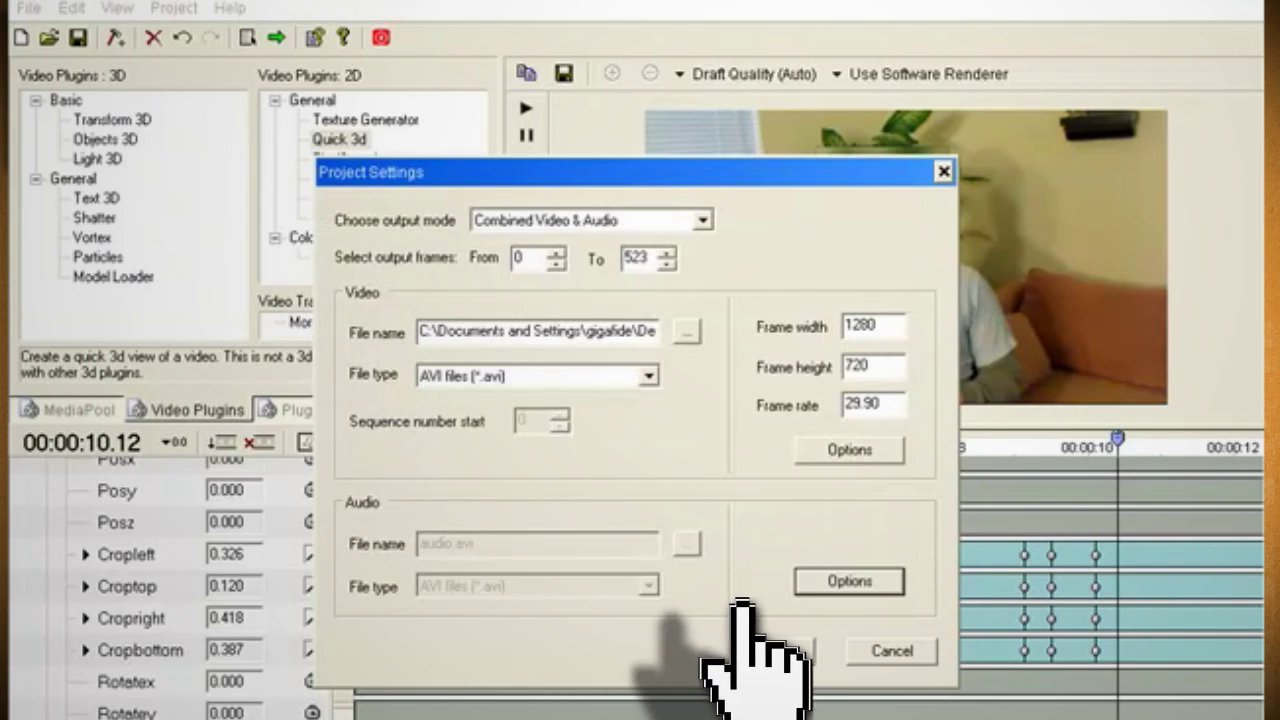
{"action": "left_click", "coordinate": [766, 648]}
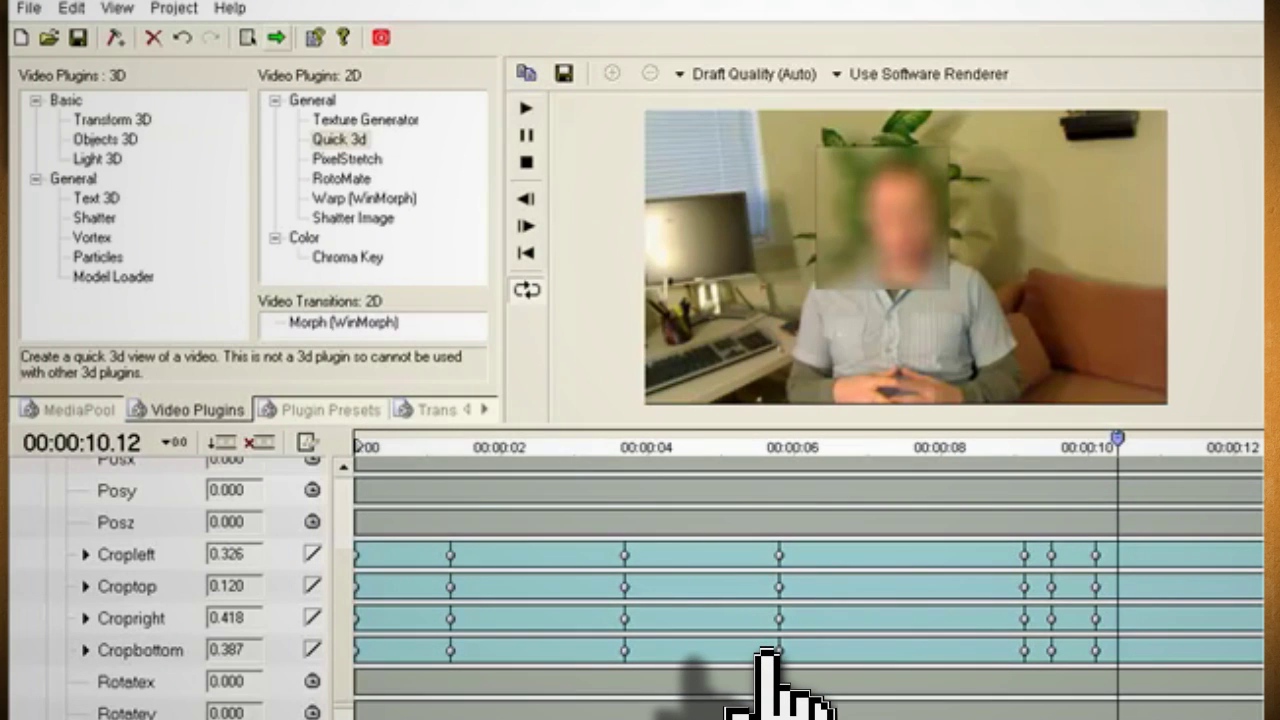
{"action": "left_click", "coordinate": [276, 37]}
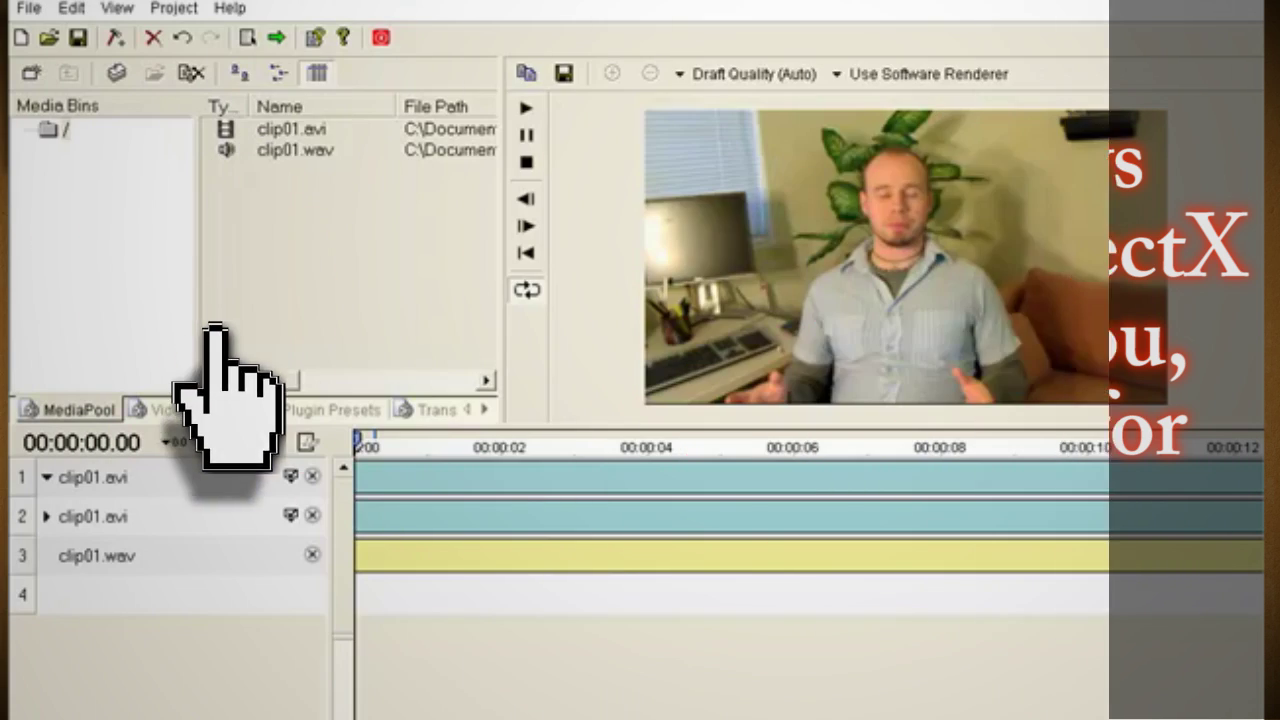
Add the Shatter Image plugin to the clip01.avi on track 1 and expand its parameters.
{"action": "left_click", "coordinate": [199, 408]}
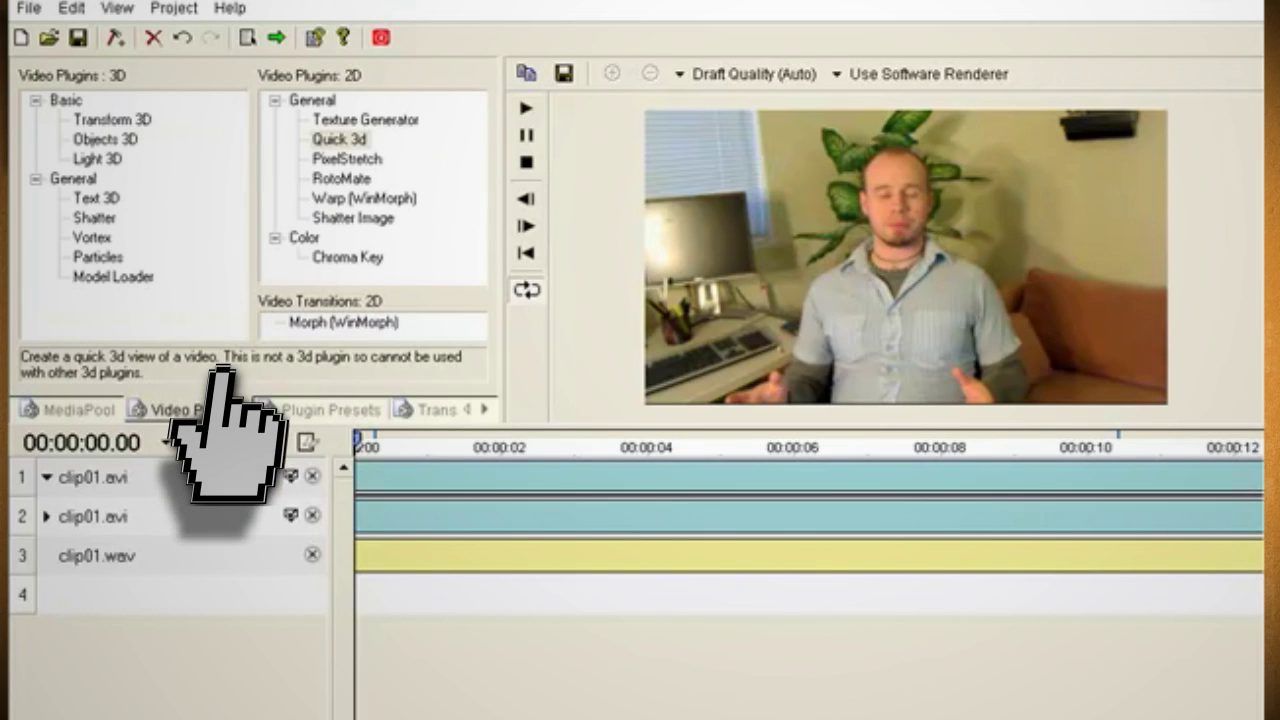
{"action": "left_click", "coordinate": [100, 460]}
{"action": "left_click", "coordinate": [113, 514]}
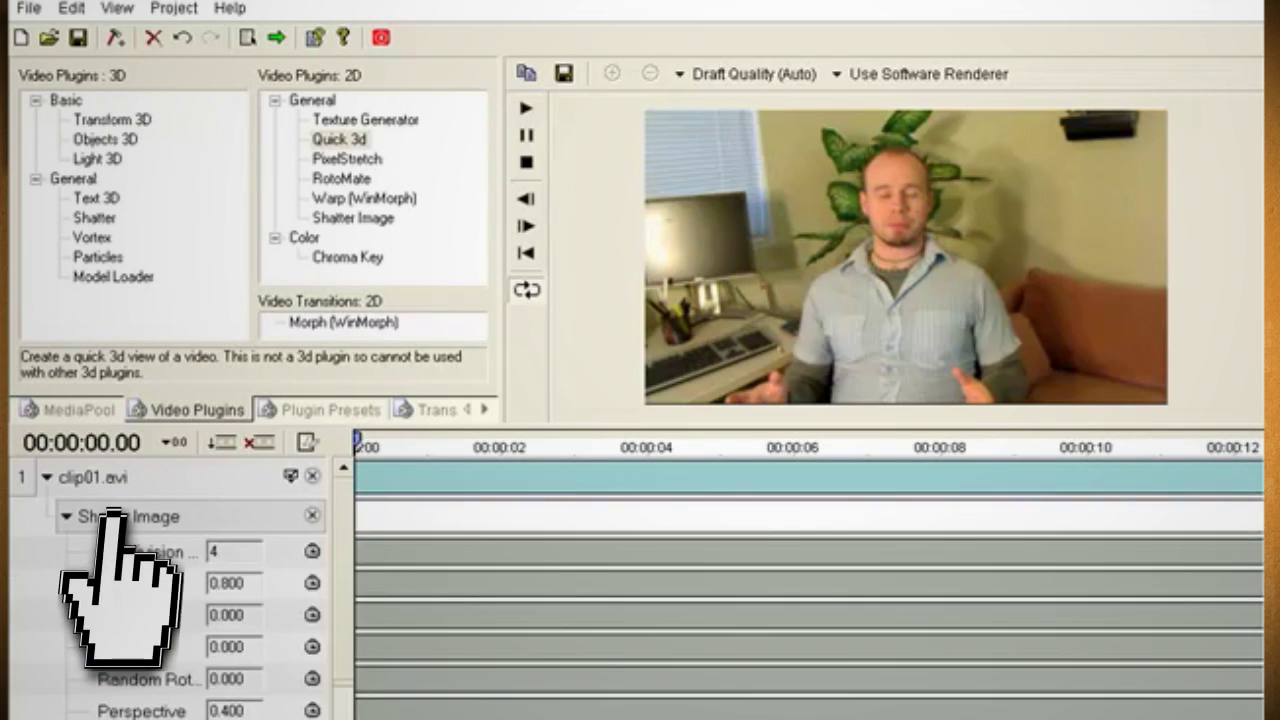
Set the Shatter Image subdivision to 13, regularity to 1, force to 0.174 and random rotation to 0.150.
{"action": "left_click", "coordinate": [255, 545]}
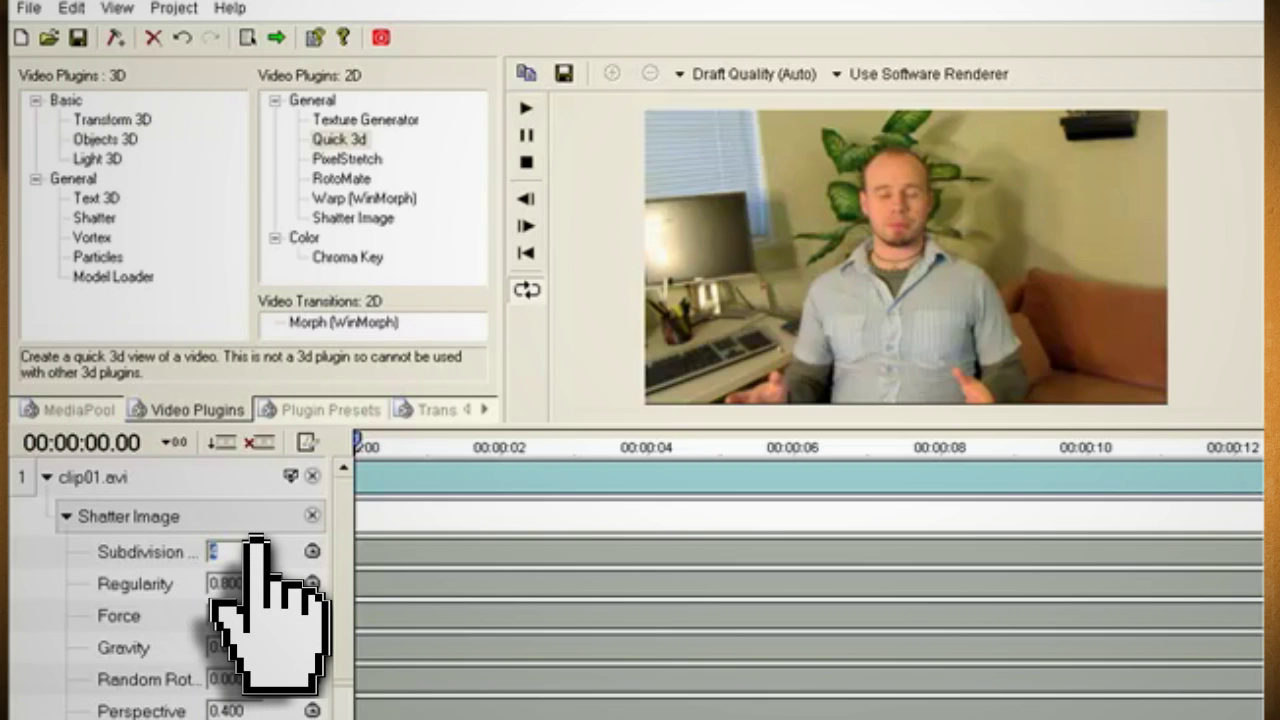
{"action": "type", "text": "13"}
{"action": "left_click", "coordinate": [256, 574]}
{"action": "type", "text": "1"}
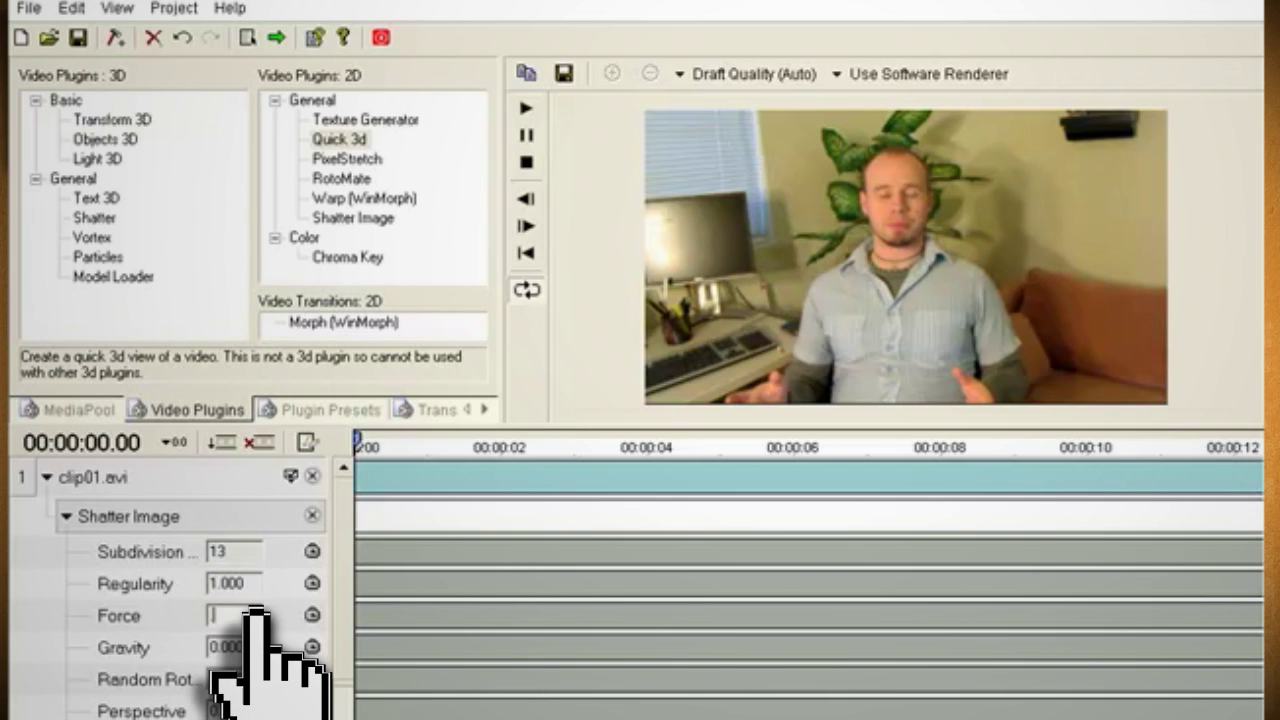
{"action": "type", "text": "0.174"}
{"action": "left_click", "coordinate": [255, 678]}
{"action": "type", "text": "0.150"}
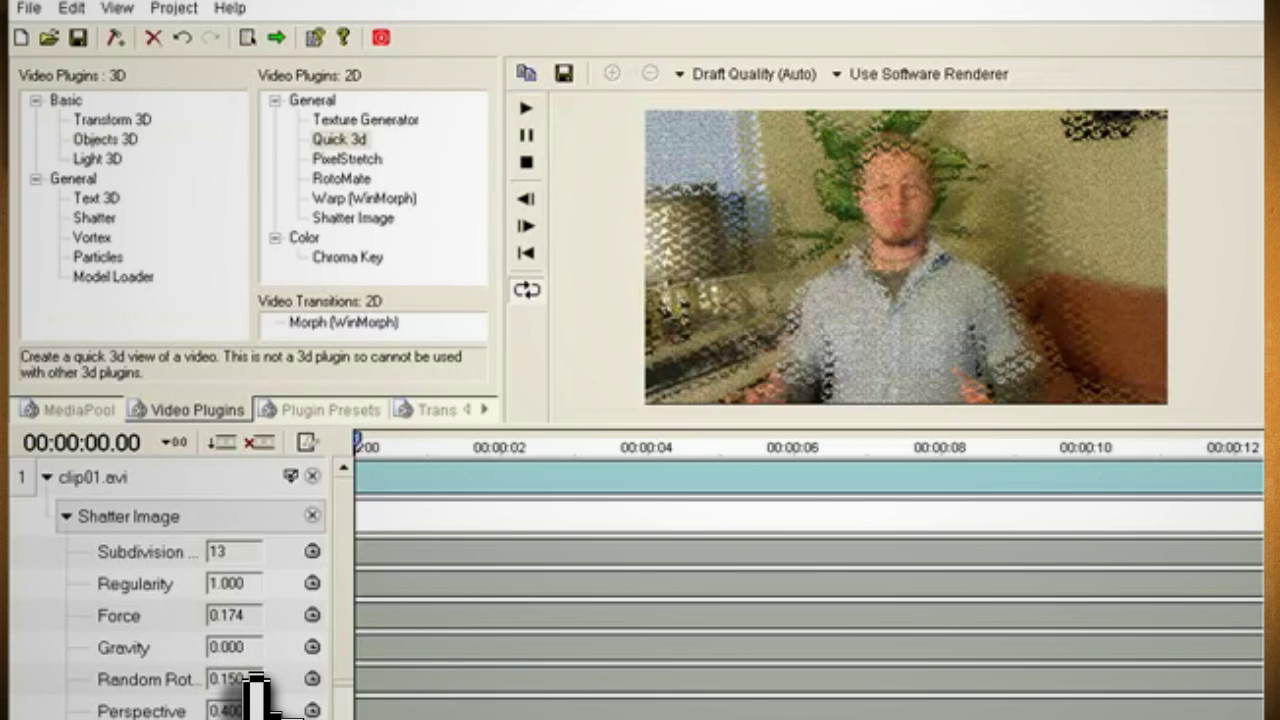
Add Quick 3d after Shatter Image and crop it to the face: left 0.400, top 0.124, right 0.378, bottom 0.364.
{"action": "left_click", "coordinate": [66, 516]}
{"action": "left_click_drag", "start_coordinate": [338, 139], "coordinate": [118, 525]}
{"action": "left_click", "coordinate": [66, 555]}
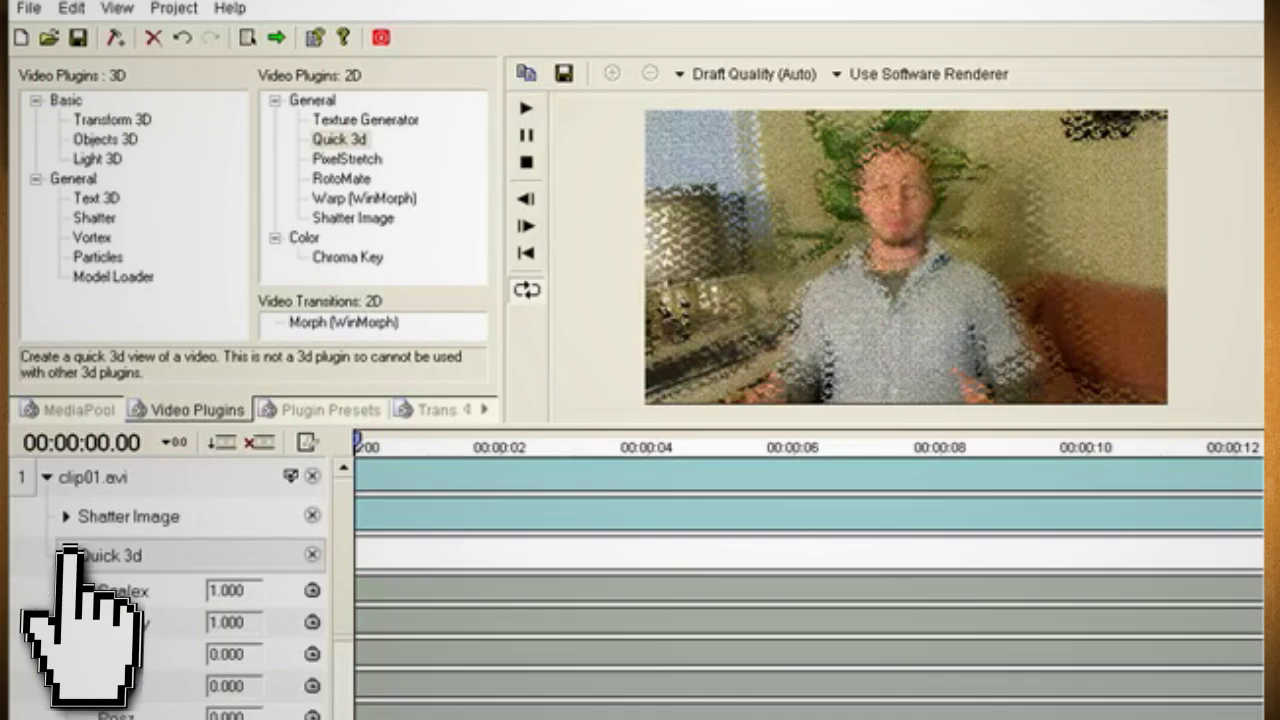
{"action": "scroll", "coordinate": [65, 550], "scroll_direction": "down", "scroll_amount": 6}
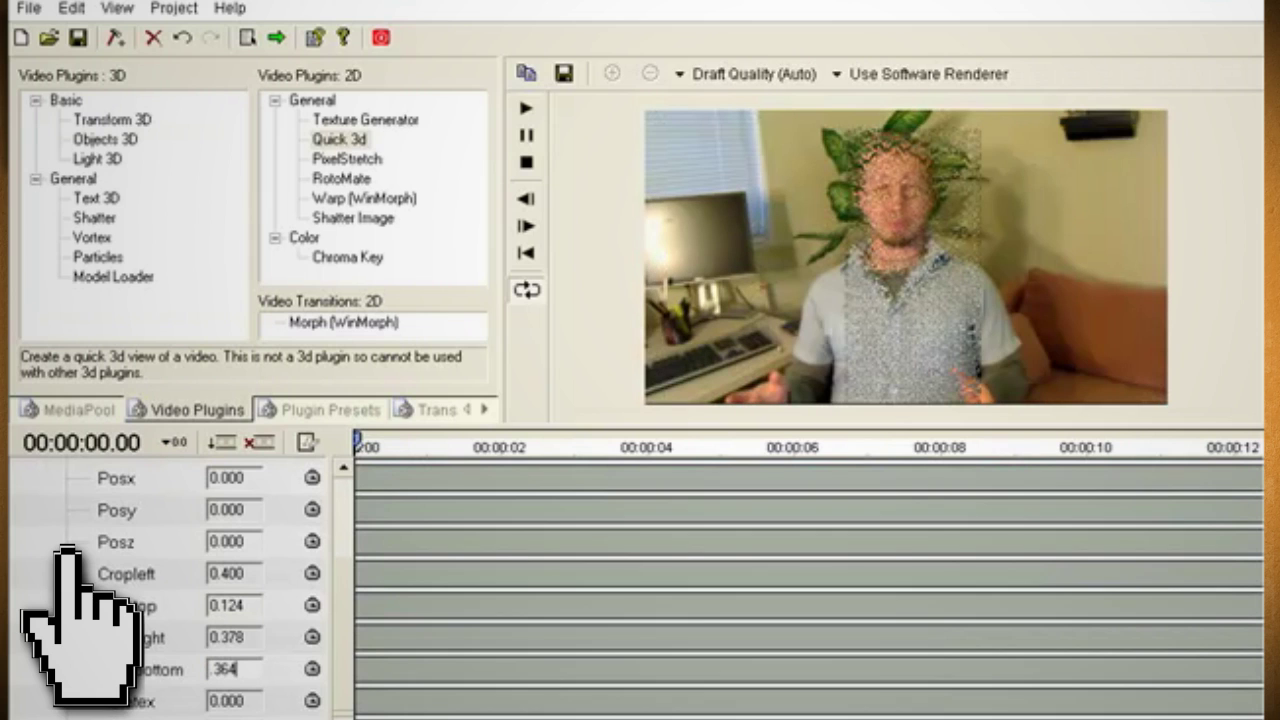
{"action": "key", "text": "Return"}
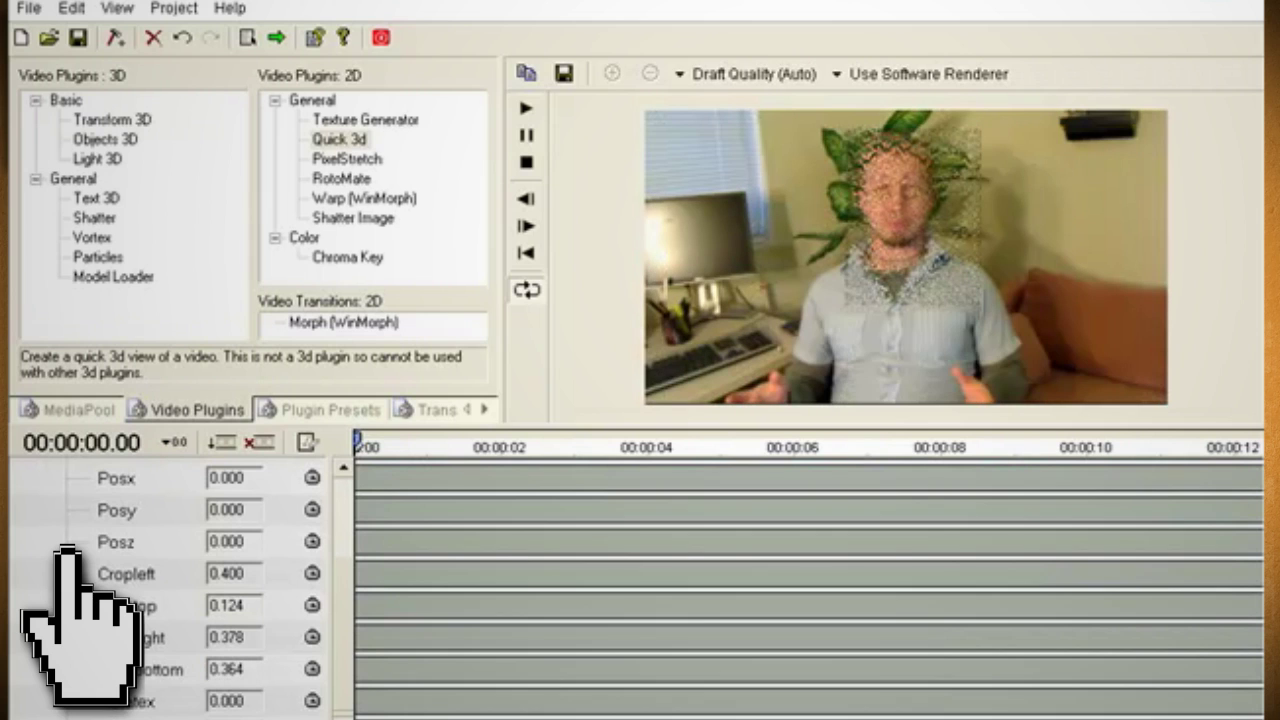